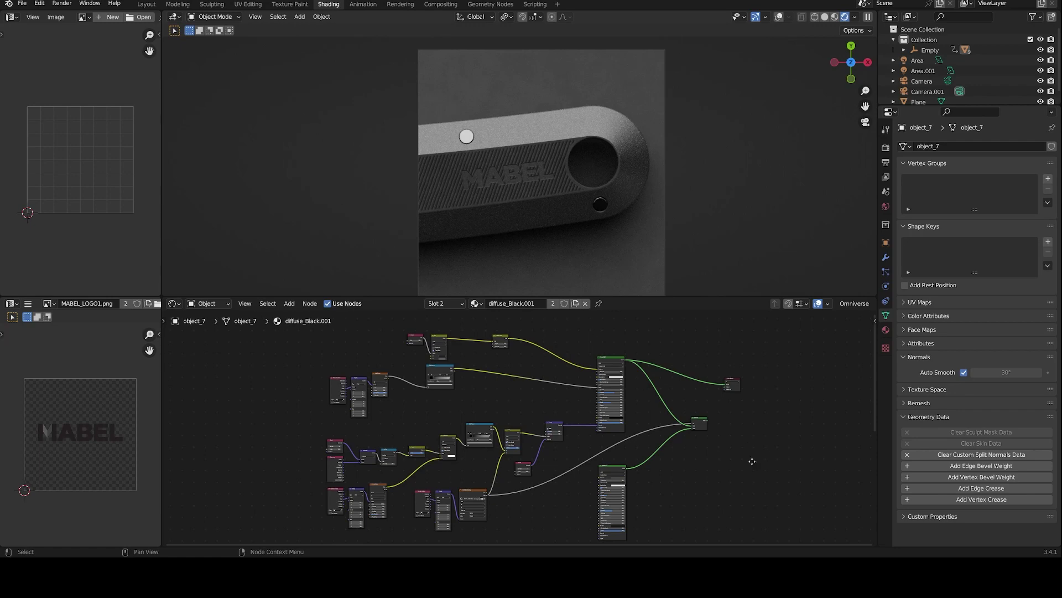
- Connect the Mix Shader output to the Surface input of the Material Output node
middle_click_drag(752, 461, 751, 462)
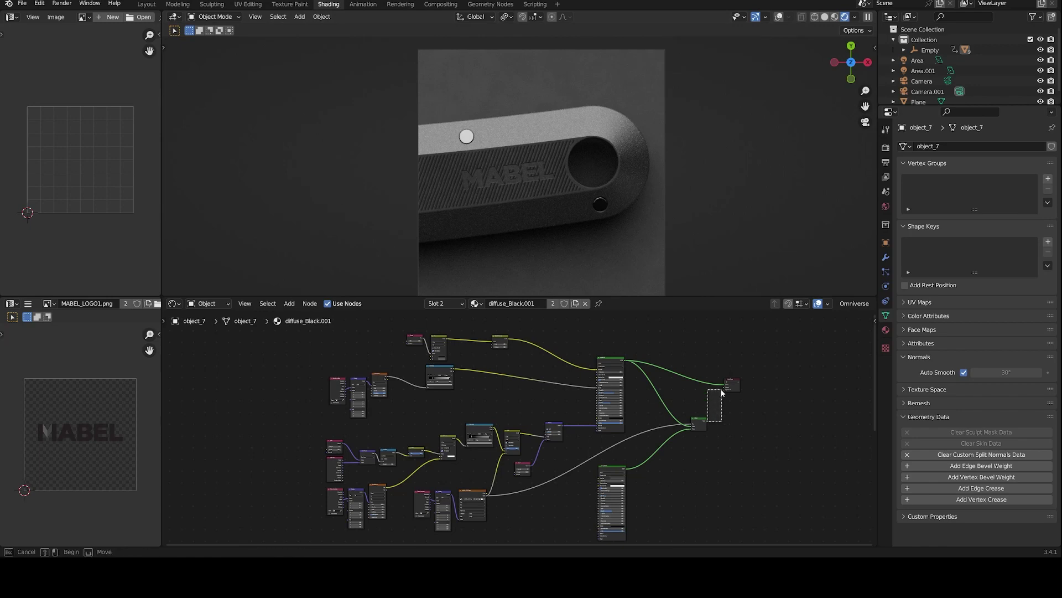
scroll(709, 425, "up", 5)
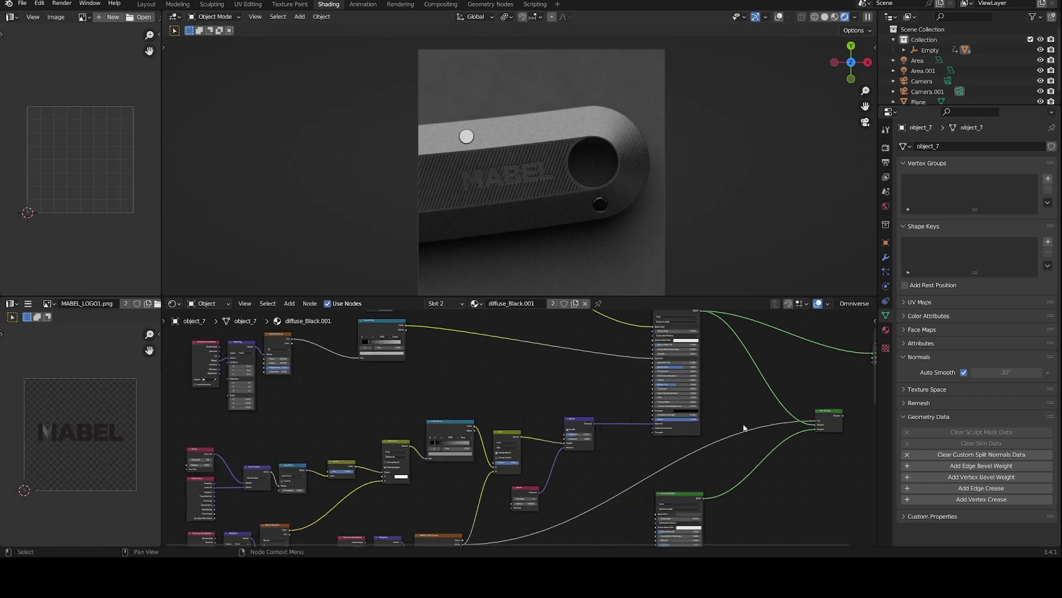
middle_click_drag(486, 420, 515, 477)
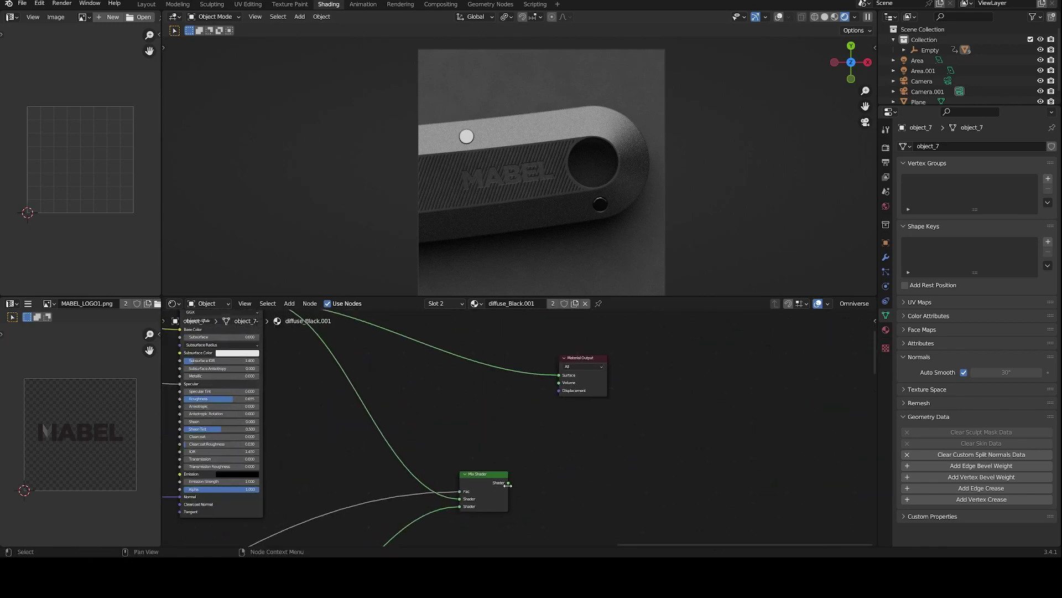
left_click_drag(509, 484, 559, 375)
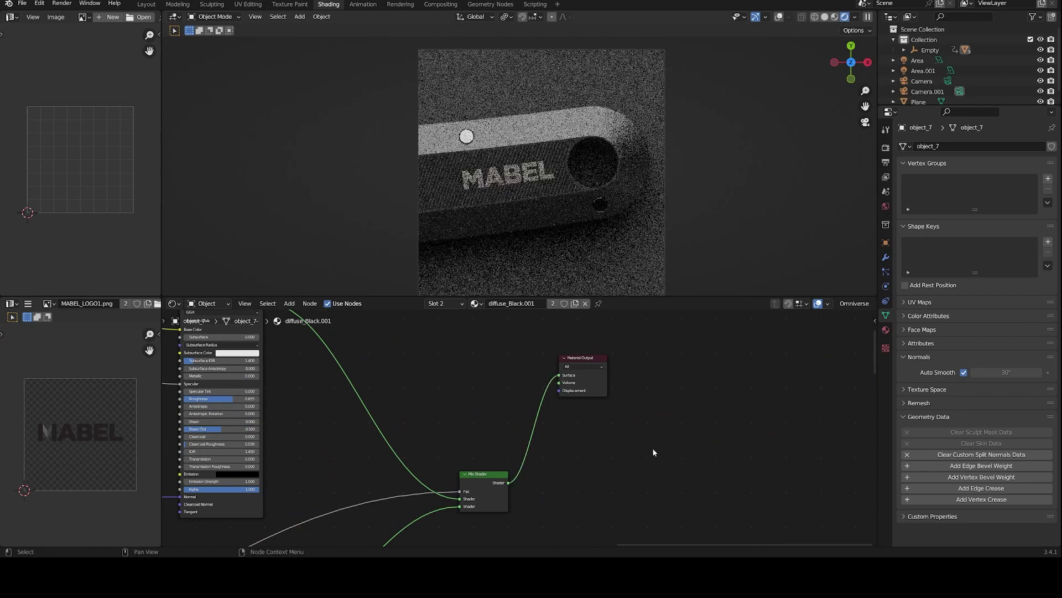
- Link the MABEL_LOGO1.png Color output to the lower Principled BSDF's Base Color and disconnect it again
middle_click_drag(580, 426, 721, 327)
scroll(710, 346, "down", 5)
middle_click_drag(447, 504, 643, 408)
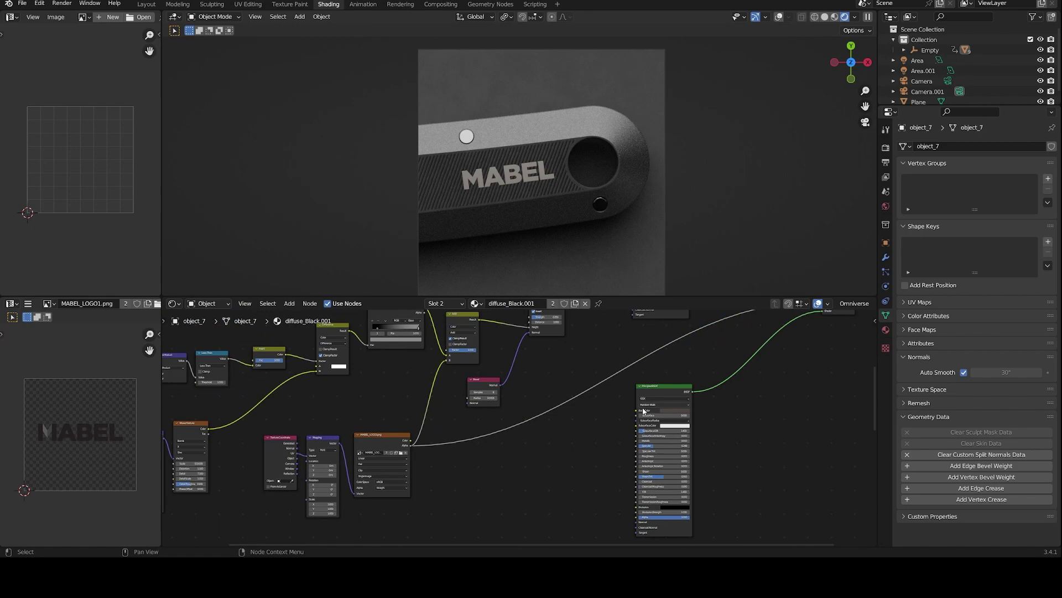
left_click_drag(411, 440, 636, 410)
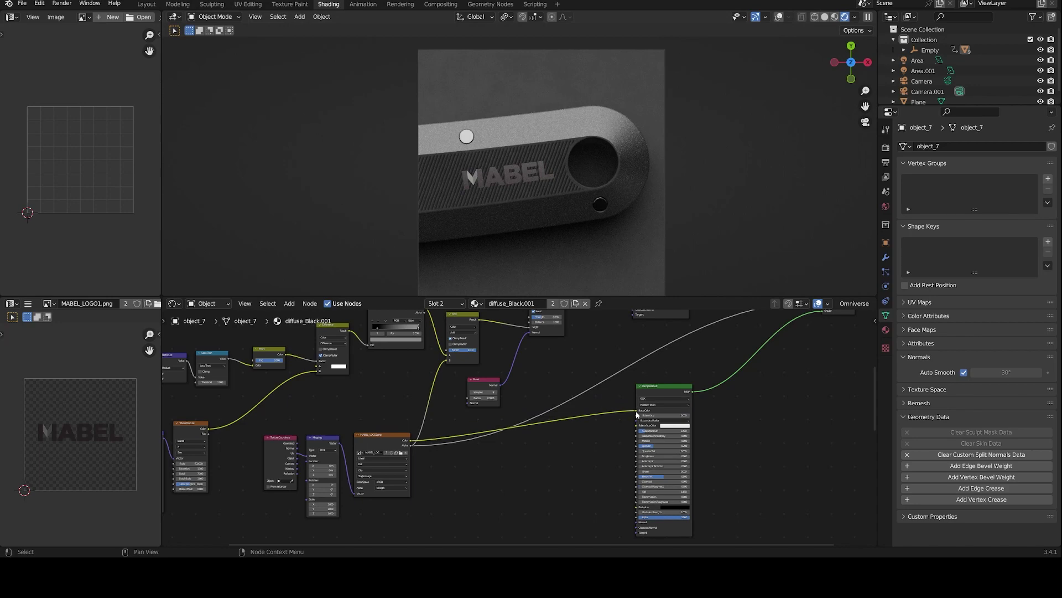
left_click_drag(637, 414, 570, 441)
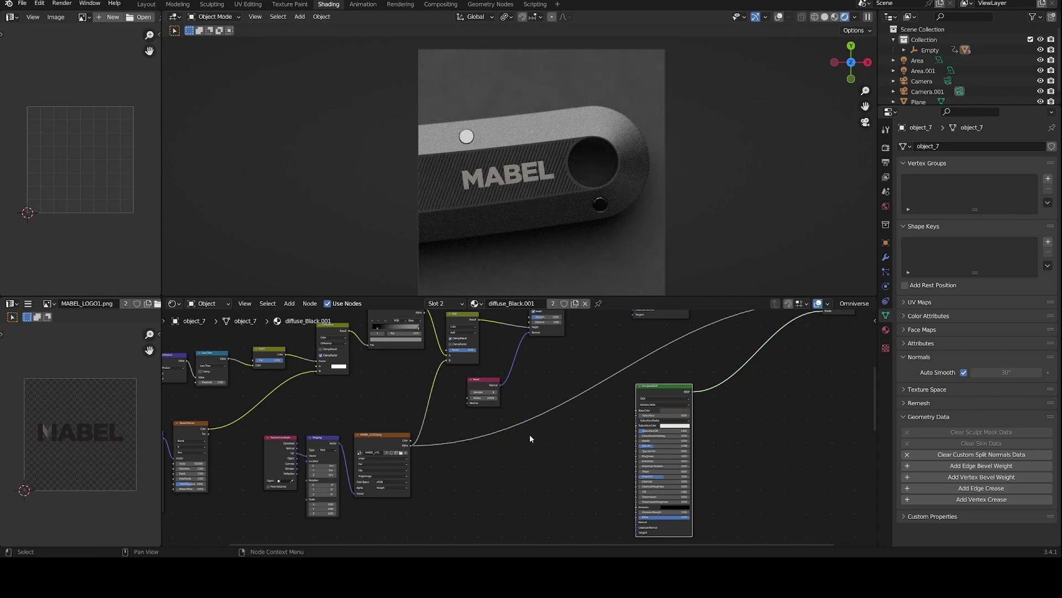
- Examine how the logo texture, the bump branch and both Principled BSDF shaders run into the Mix Shader
middle_click_drag(530, 434, 606, 501)
scroll(607, 500, "down", 1)
middle_click_drag(381, 467, 470, 420)
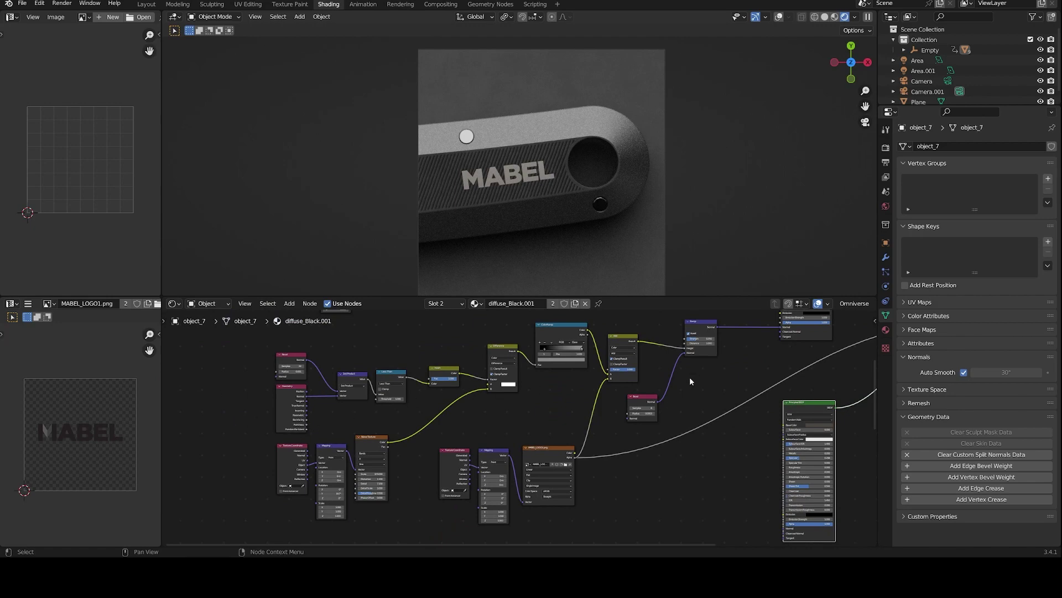
middle_click_drag(655, 490, 610, 533)
middle_click_drag(737, 424, 658, 514)
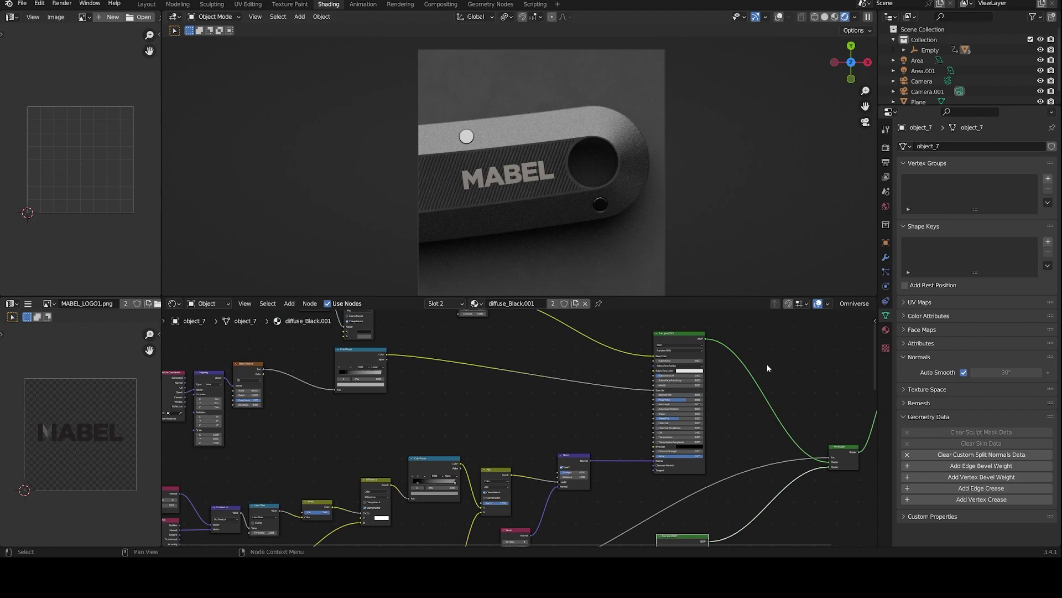
scroll(761, 439, "down", 1)
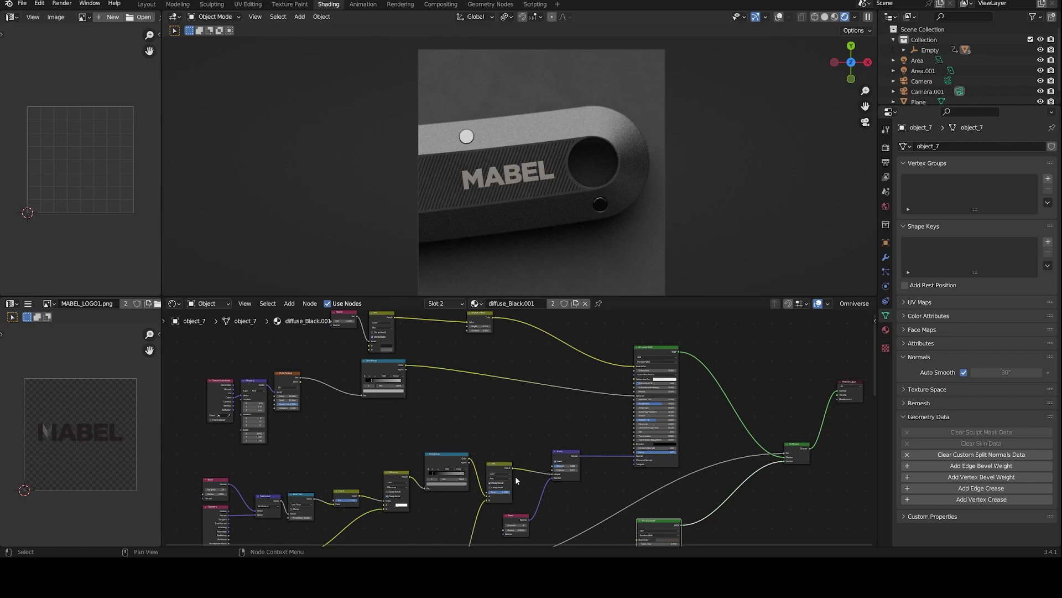
middle_click_drag(516, 476, 570, 403)
scroll(563, 477, "up", 3)
middle_click_drag(549, 496, 636, 365)
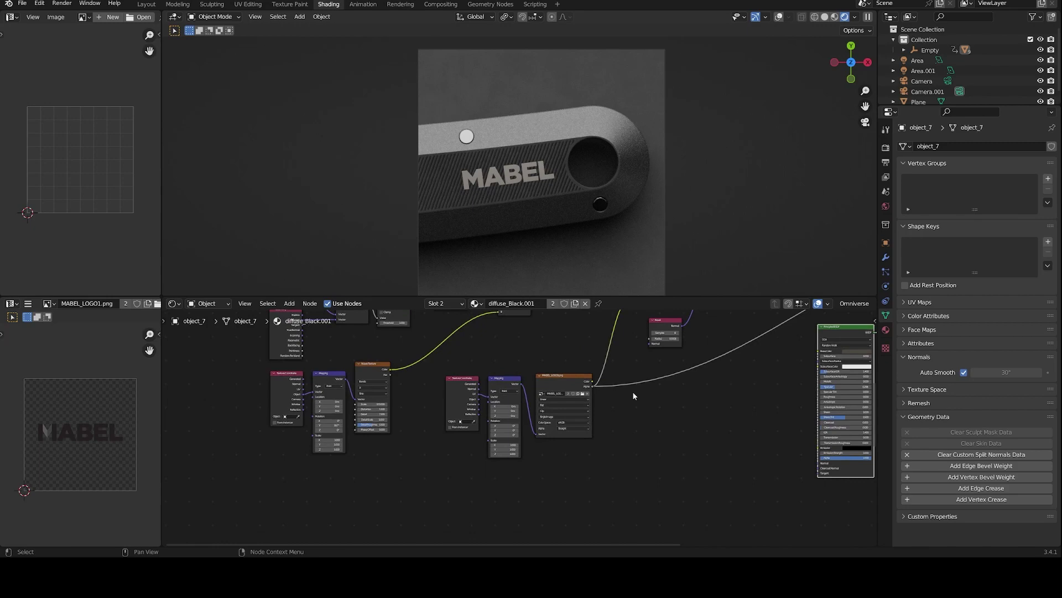
- Inspect the MABEL_LOGO1.png texture node with its UV mapping, and the Difference, ColorRamp, Add and Bump nodes it joins
scroll(632, 435, "up", 4)
scroll(632, 434, "up", 1)
middle_click_drag(652, 454, 623, 499)
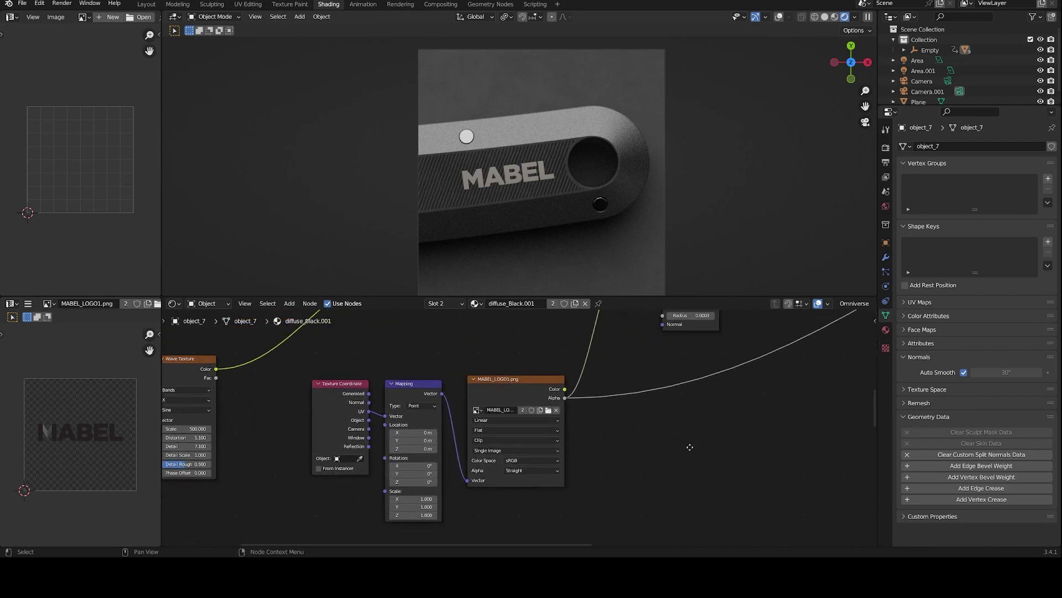
middle_click_drag(690, 447, 703, 377)
middle_click_drag(618, 411, 499, 466)
left_click_drag(397, 369, 424, 355)
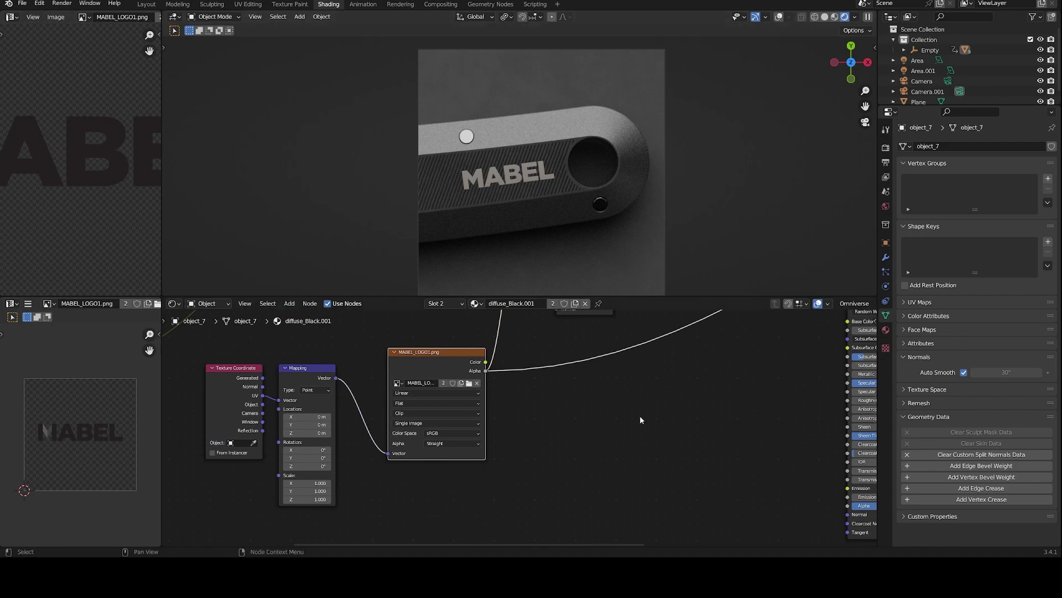
scroll(664, 426, "down", 2)
middle_click_drag(701, 437, 764, 422)
scroll(550, 391, "up", 4)
middle_click_drag(631, 399, 556, 482)
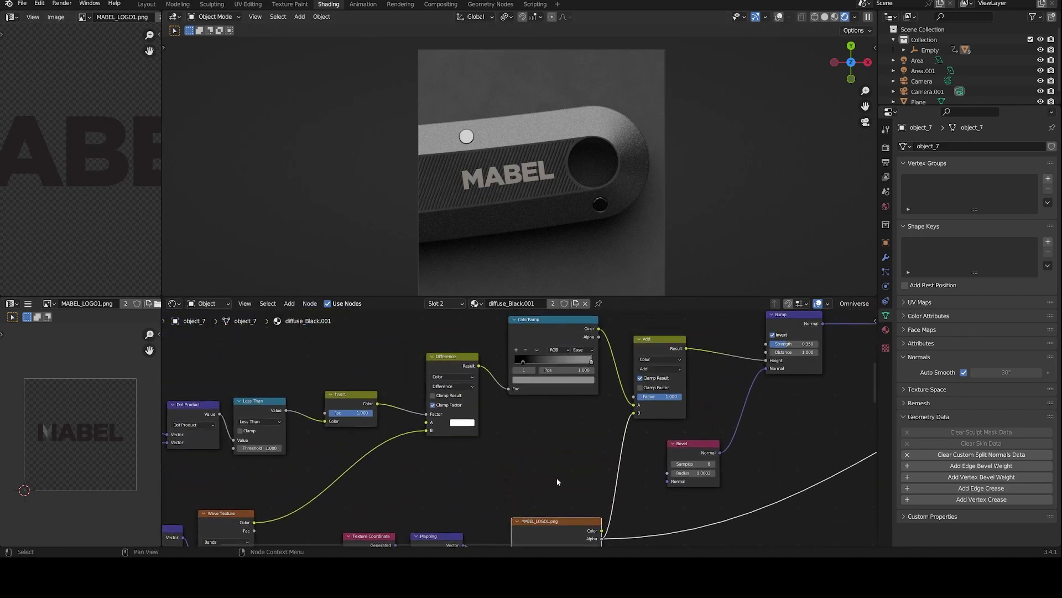
middle_click_drag(633, 422, 556, 458)
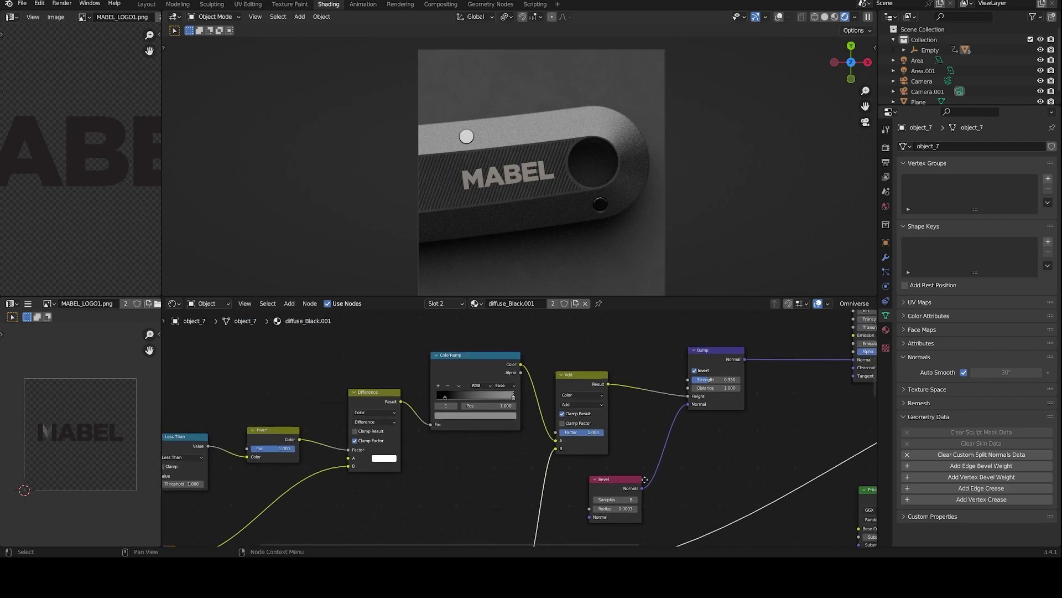
- Add a Mix node between the logo texture and lower Principled BSDF, with Color data type and Add blending
middle_click_drag(645, 479, 610, 332)
middle_click_drag(616, 424, 530, 401)
key("shift+a")
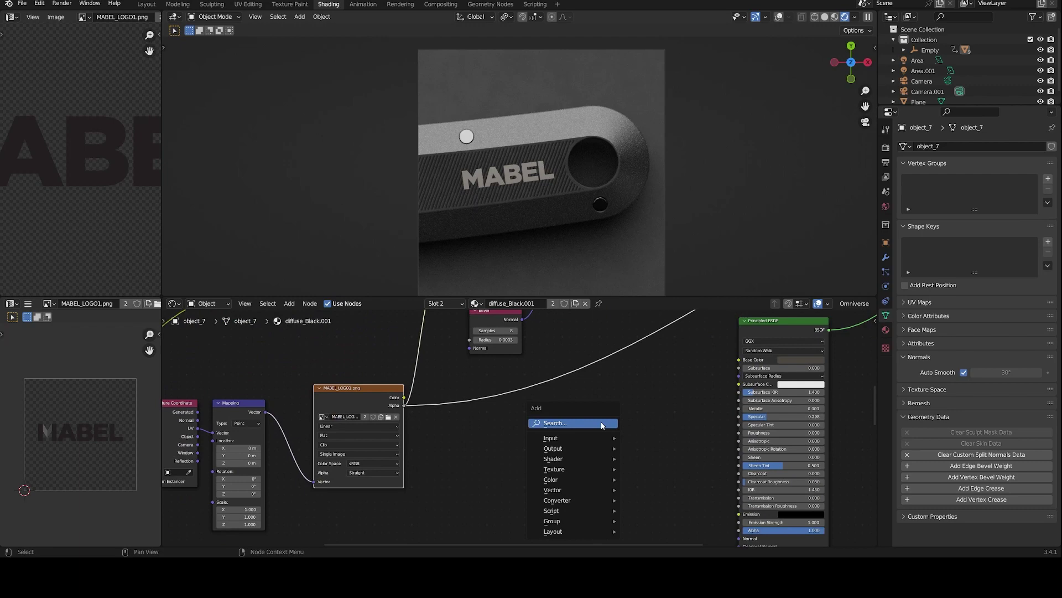
left_click(601, 422)
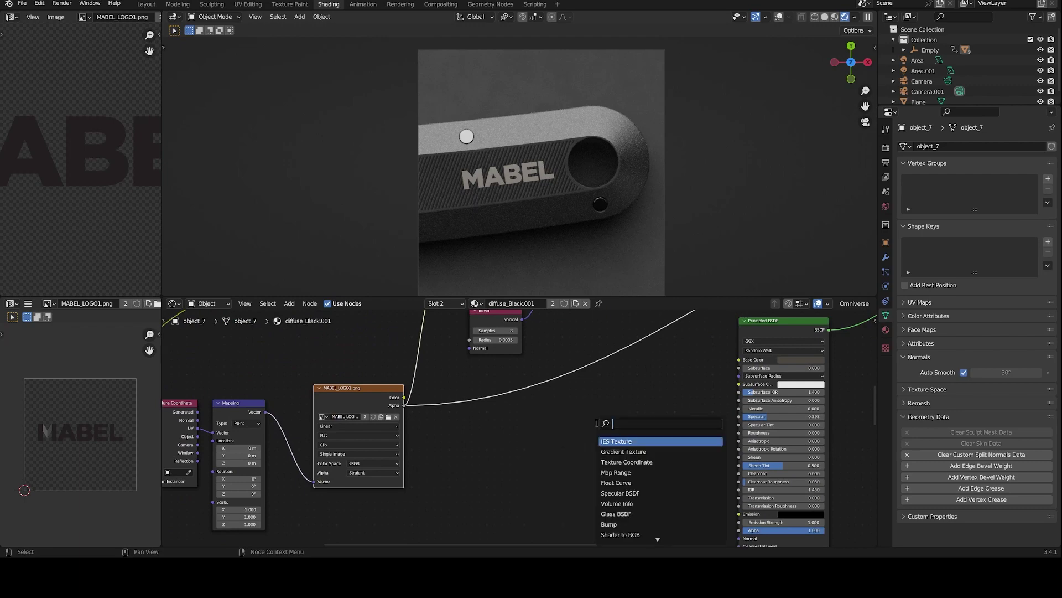
type("mi")
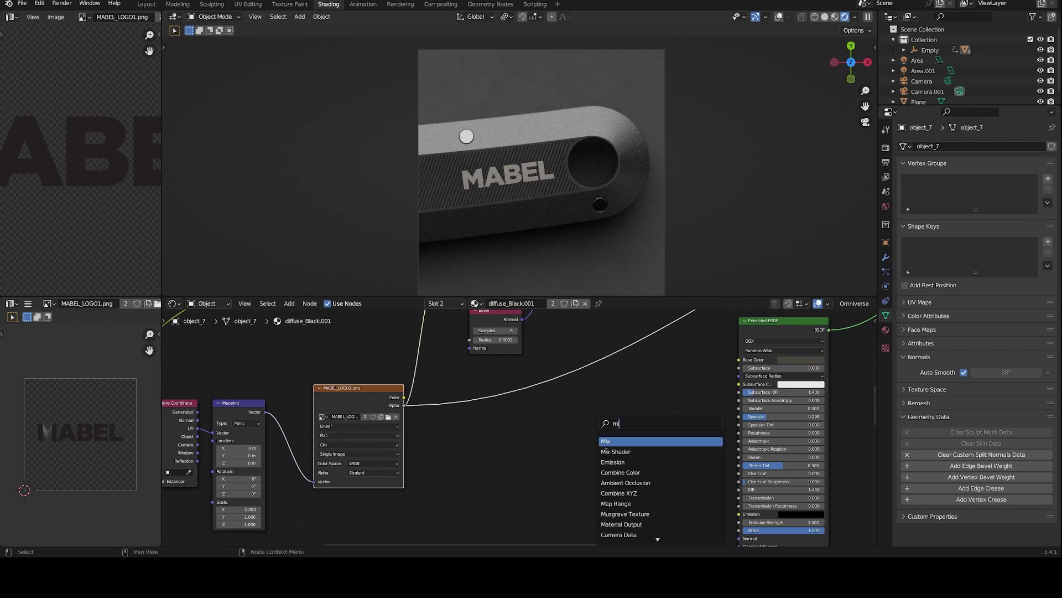
left_click(606, 443)
left_click(576, 451)
left_click(576, 452)
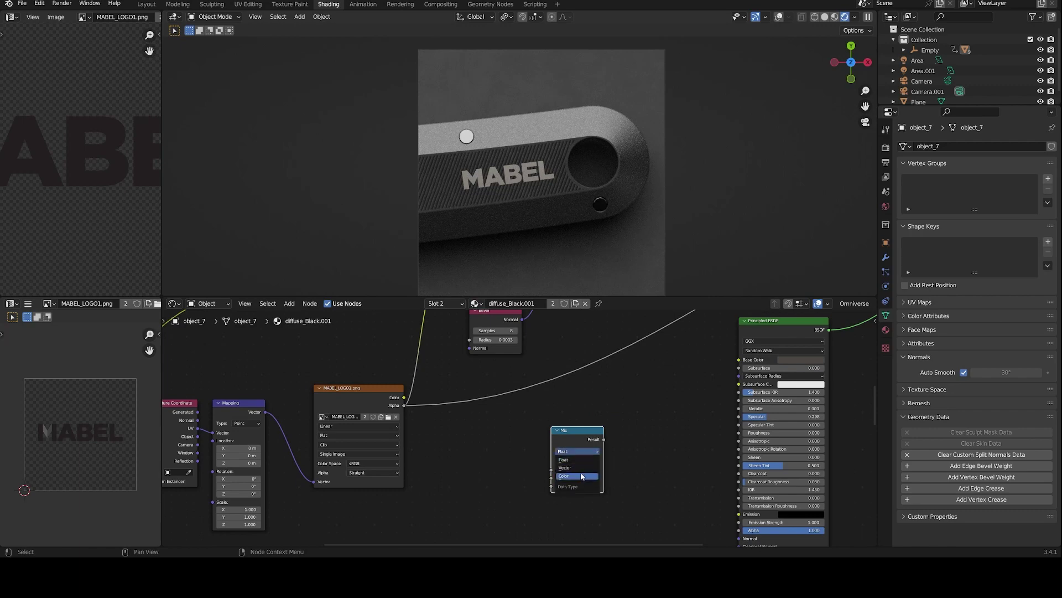
left_click(582, 476)
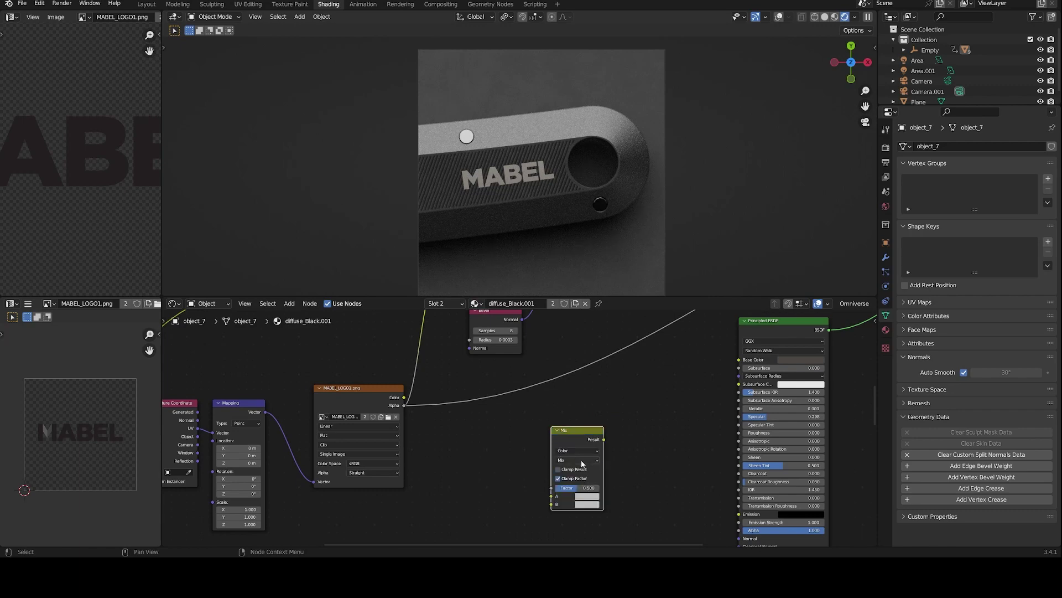
left_click(582, 461)
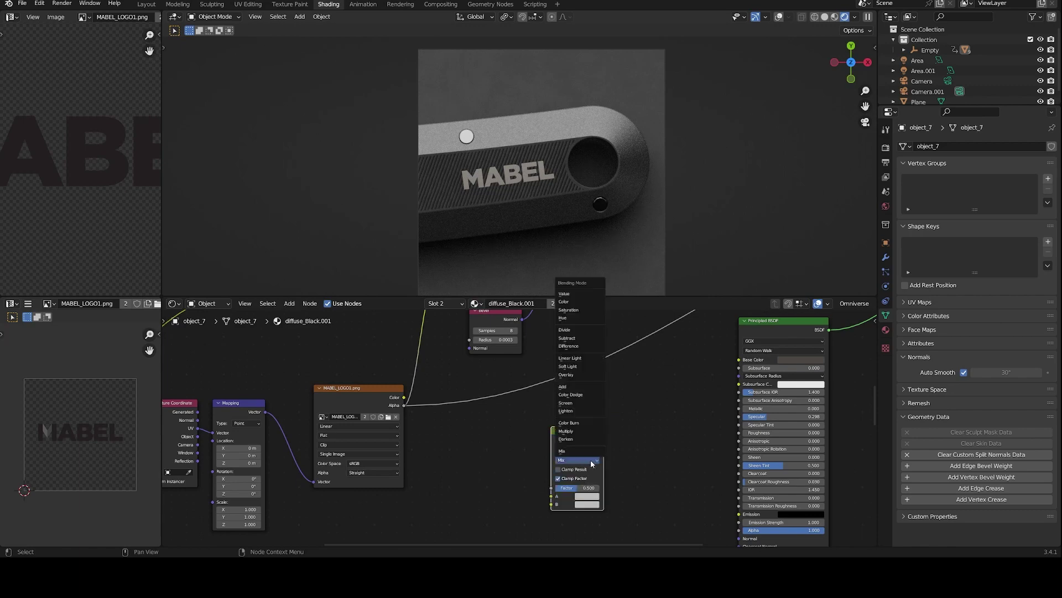
left_click(576, 387)
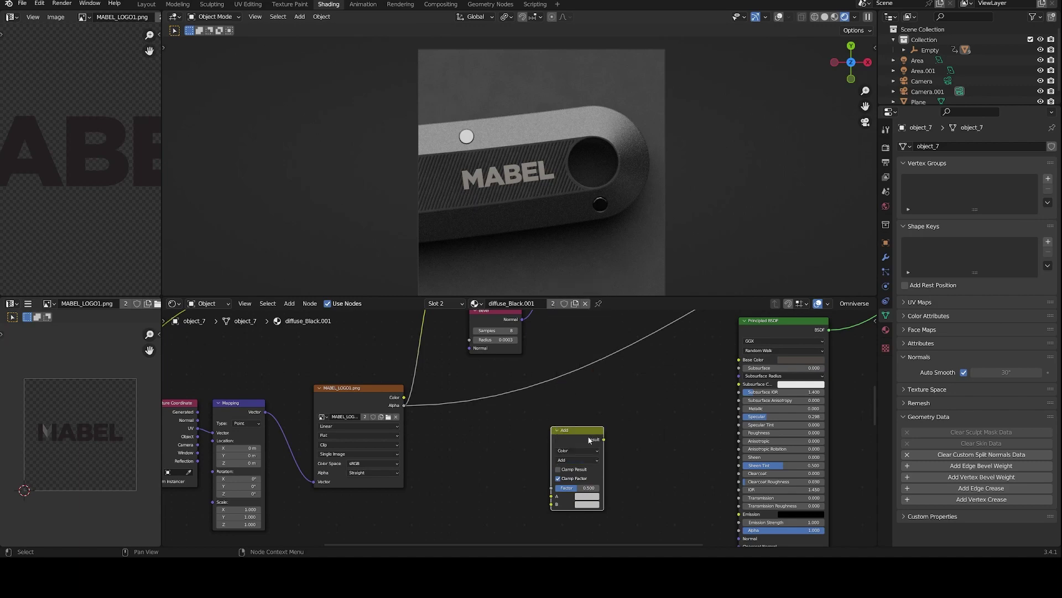
- Disconnect the logo texture from input B of the Add node that feeds the Bump height
middle_click_drag(562, 450, 669, 572)
scroll(522, 379, "up", 1)
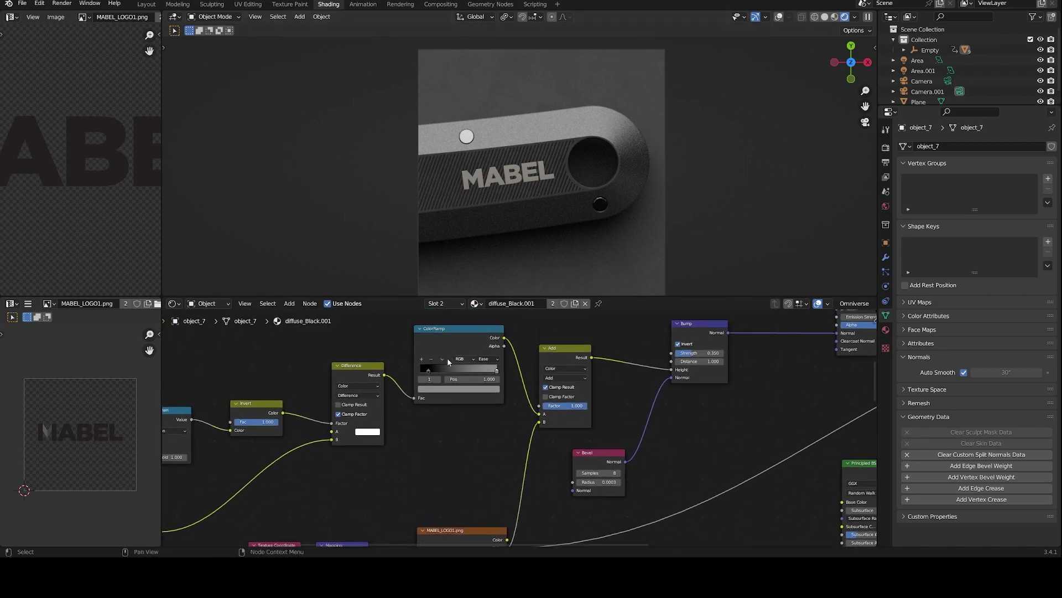
scroll(447, 357, "left", 8)
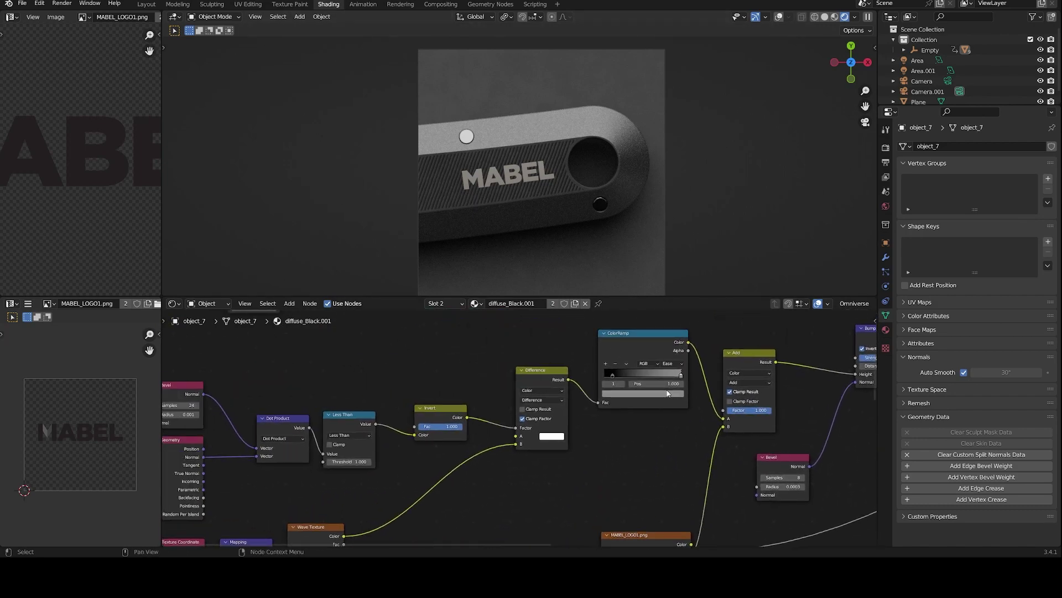
scroll(691, 404, "right", 6)
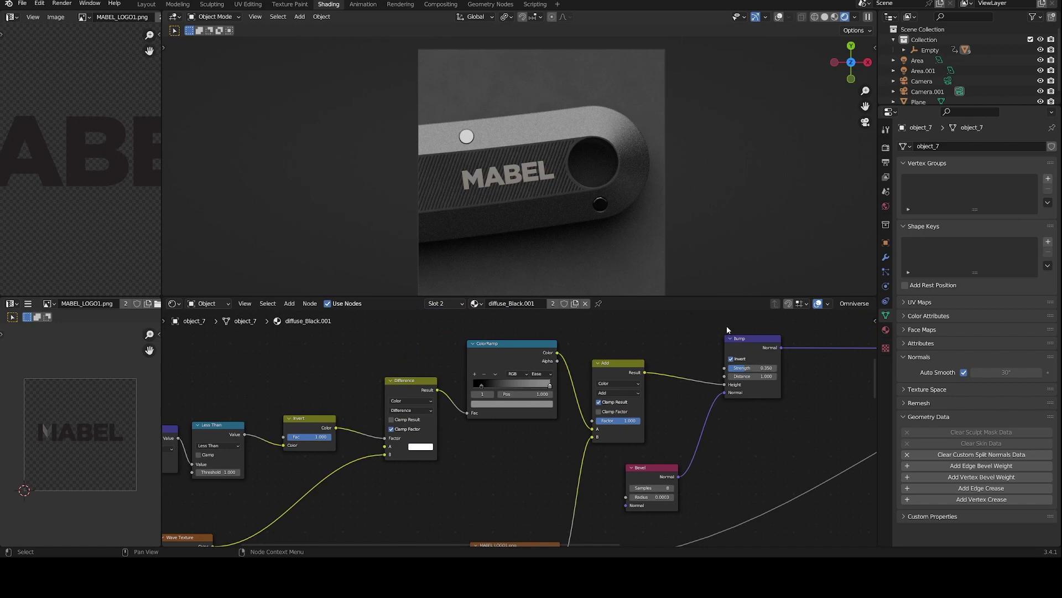
left_click_drag(592, 437, 560, 457)
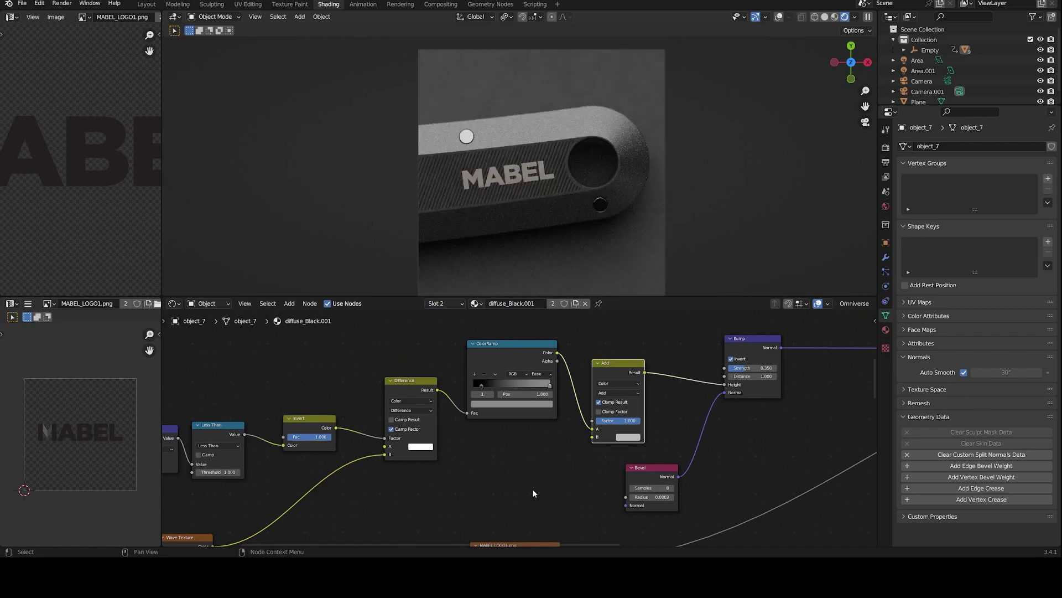
- Detach the Mix Shader from the Material Output and connect the upper Principled BSDF to its Surface input instead
middle_click_drag(677, 480, 512, 476)
scroll(513, 476, "down", 8)
middle_click_drag(629, 442, 463, 460)
left_click_drag(657, 342, 668, 384)
middle_click_drag(566, 351, 615, 389)
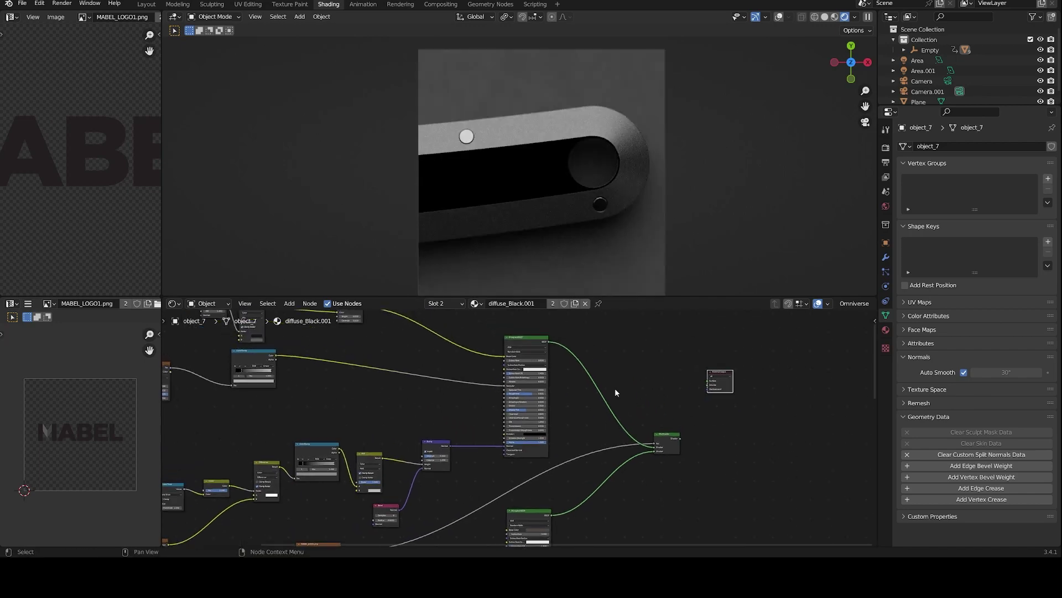
left_click_drag(549, 341, 706, 383)
left_click_drag(548, 340, 708, 382)
scroll(632, 389, "left", 3)
scroll(632, 388, "down", 1)
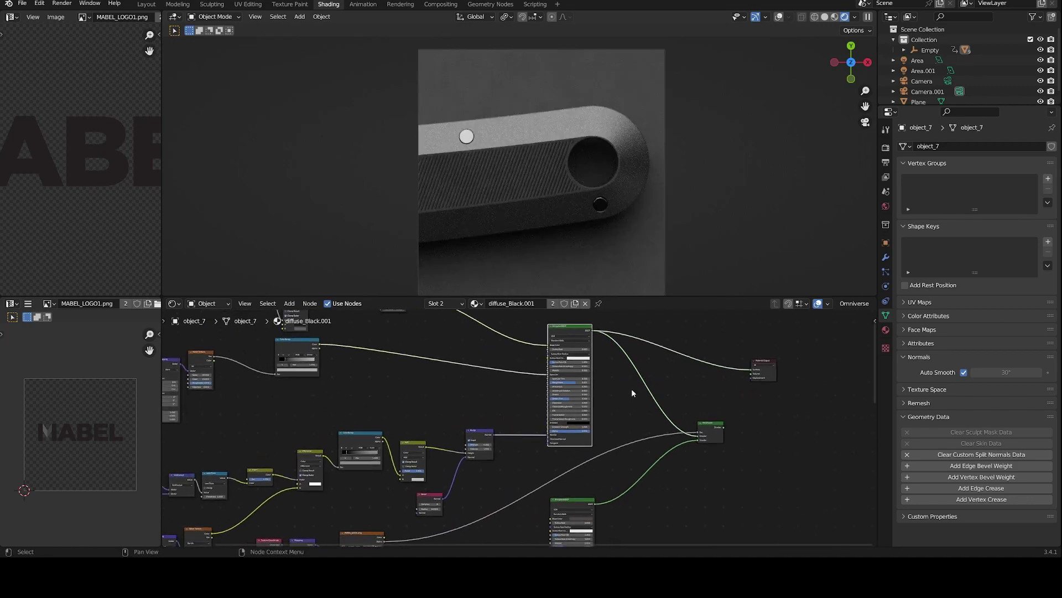
- Connect the MABEL_LOGO1.png Color output to input B of the Add node feeding the Bump height
scroll(632, 388, "down", 1)
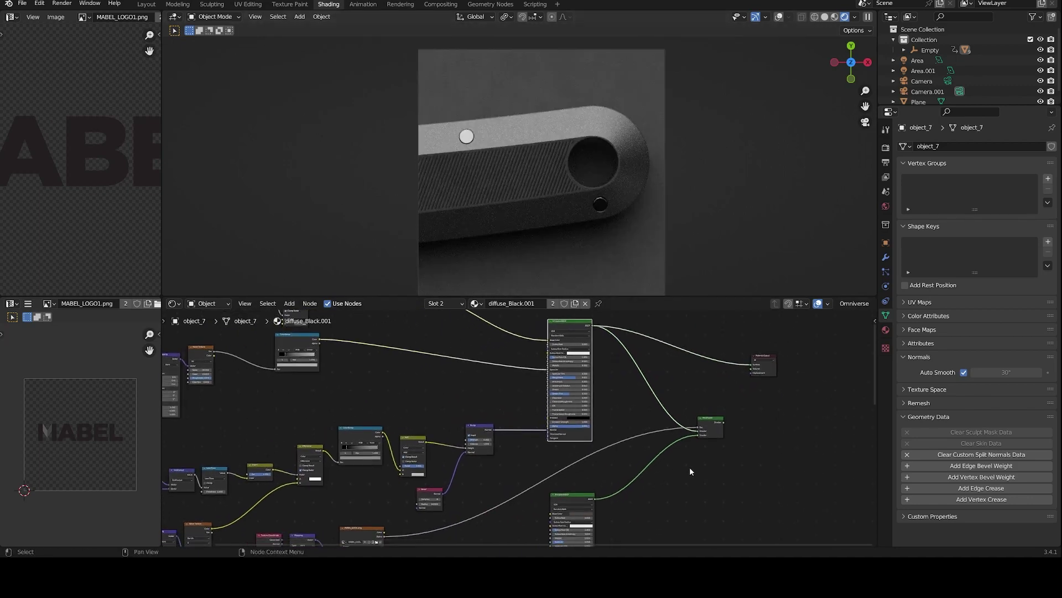
scroll(501, 438, "up", 3)
scroll(501, 437, "down", 2)
scroll(501, 438, "left", 4)
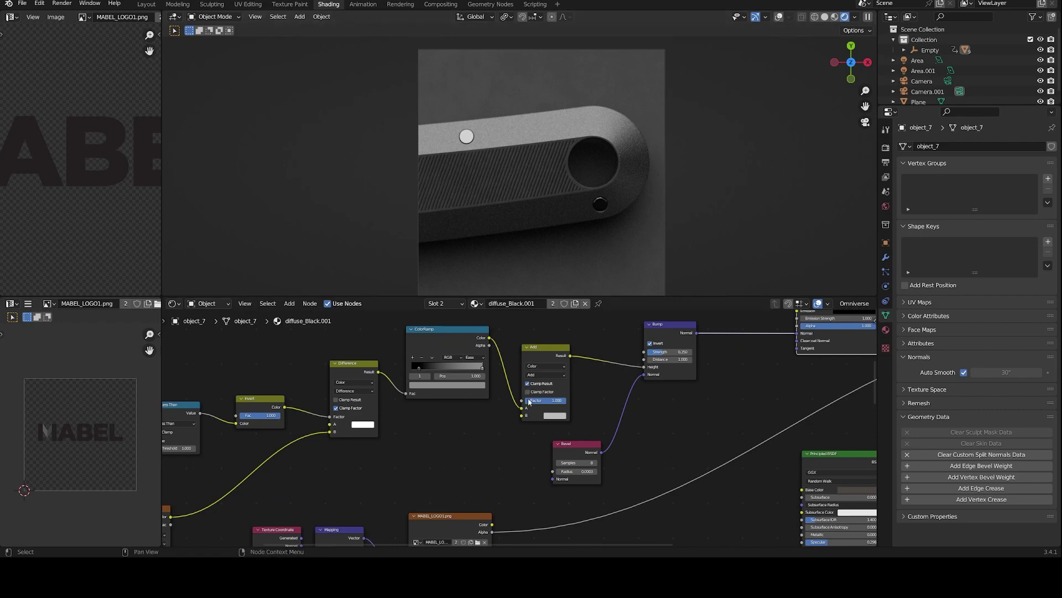
middle_click_drag(528, 398, 547, 428)
middle_click_drag(597, 457, 564, 453)
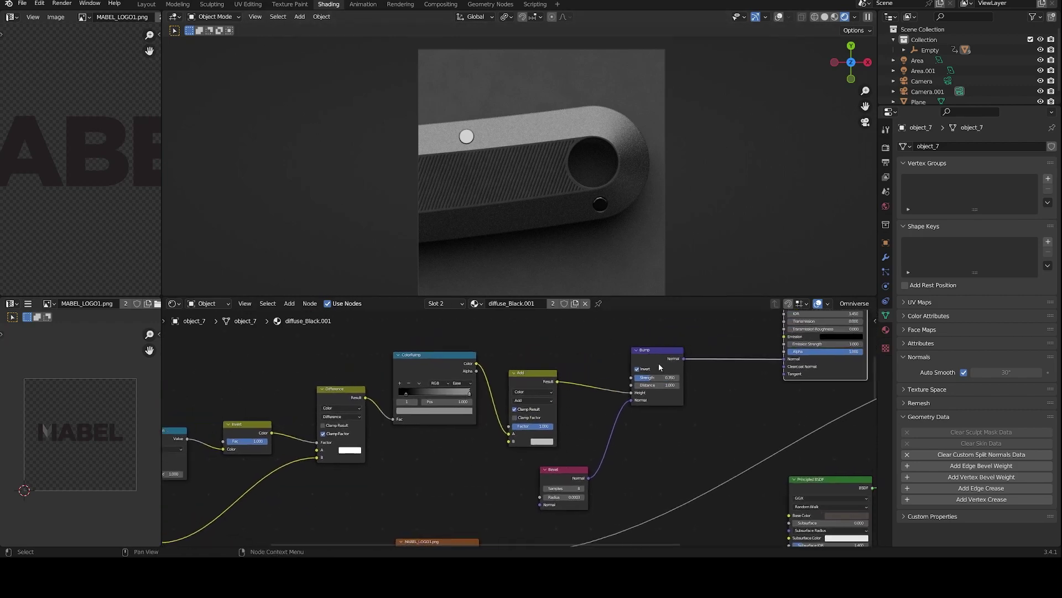
middle_click_drag(621, 484, 661, 408)
middle_click_drag(561, 474, 548, 447)
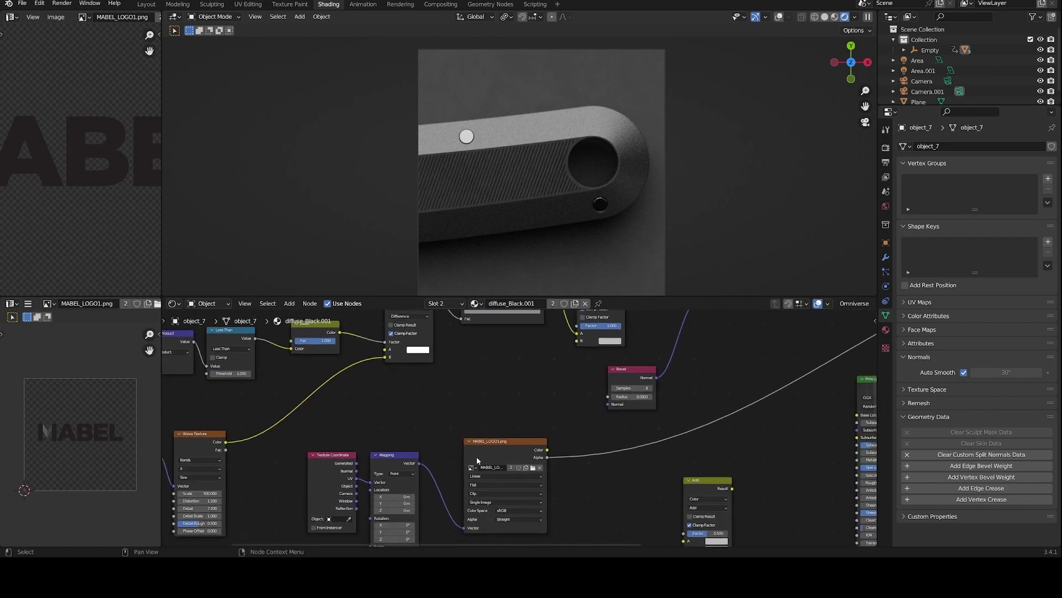
left_click_drag(548, 449, 578, 341)
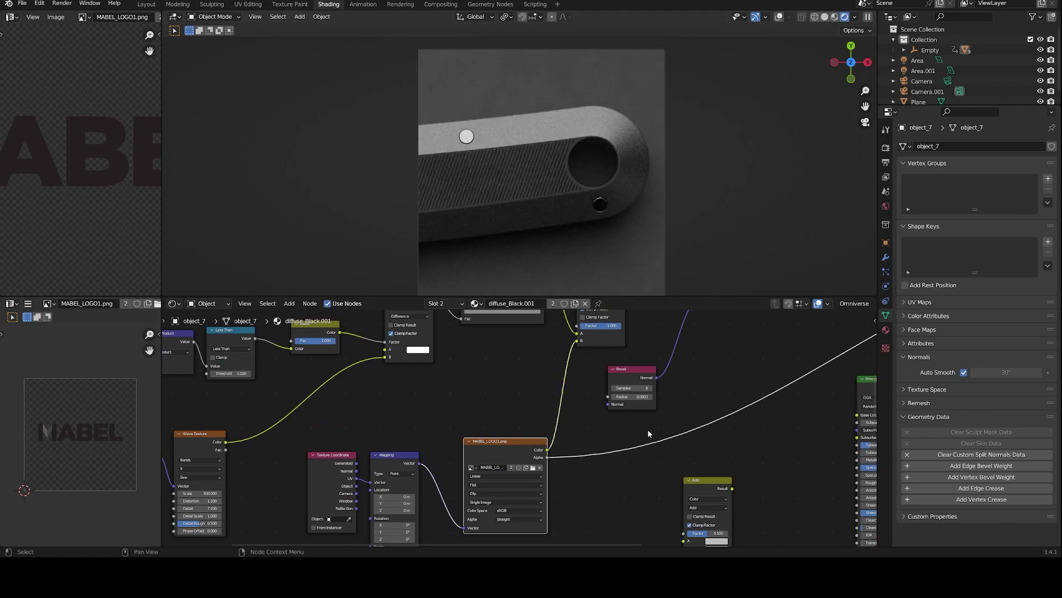
- Replace the link into the Add node's B input with the logo texture's Alpha output
middle_click_drag(647, 430, 624, 441)
left_click_drag(524, 468, 554, 353)
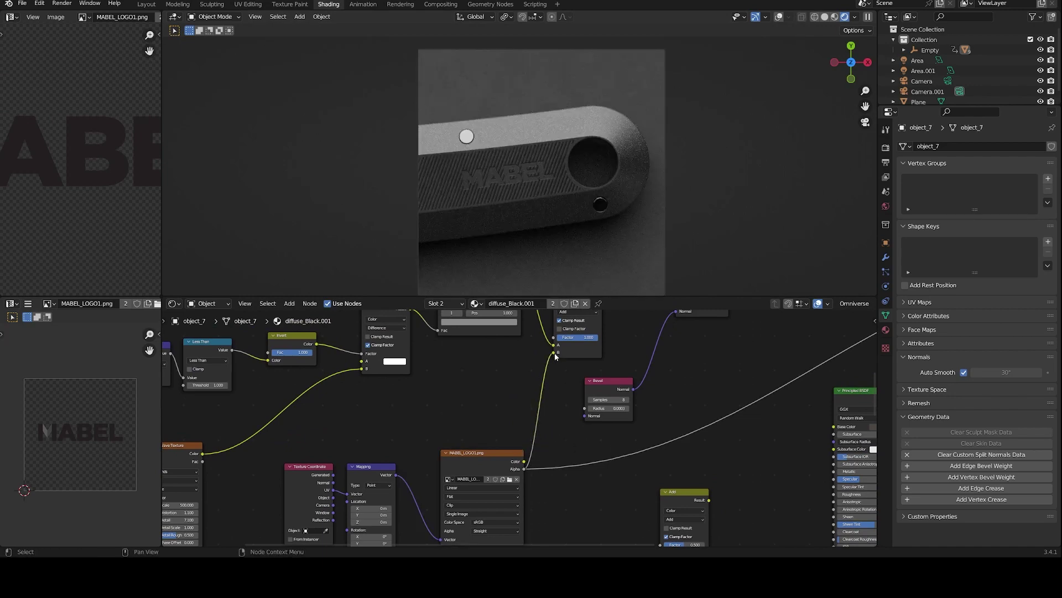
middle_click_drag(585, 373, 577, 415)
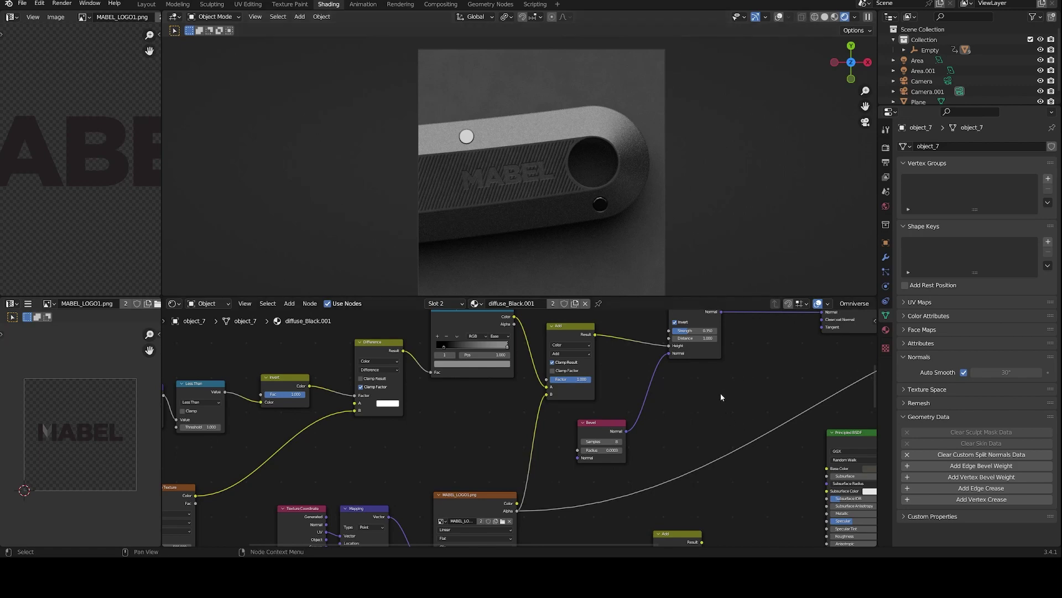
- Toggle the Bump node's Invert option off and back on twice to compare the logo and groove relief
middle_click_drag(686, 370, 586, 432)
scroll(694, 406, "up", 2)
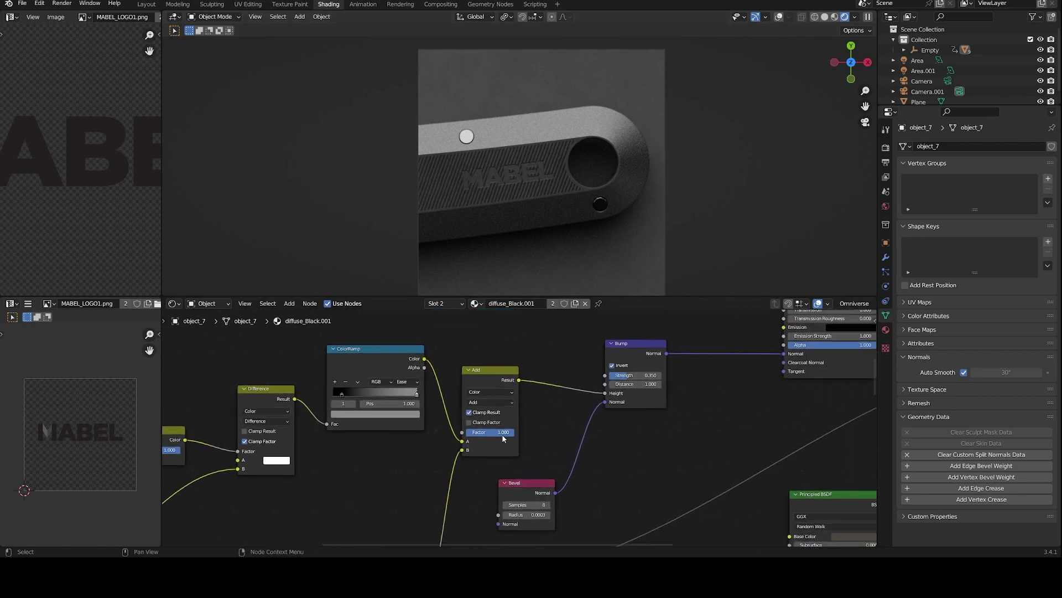
scroll(505, 439, "up", 3)
middle_click_drag(558, 465, 520, 490)
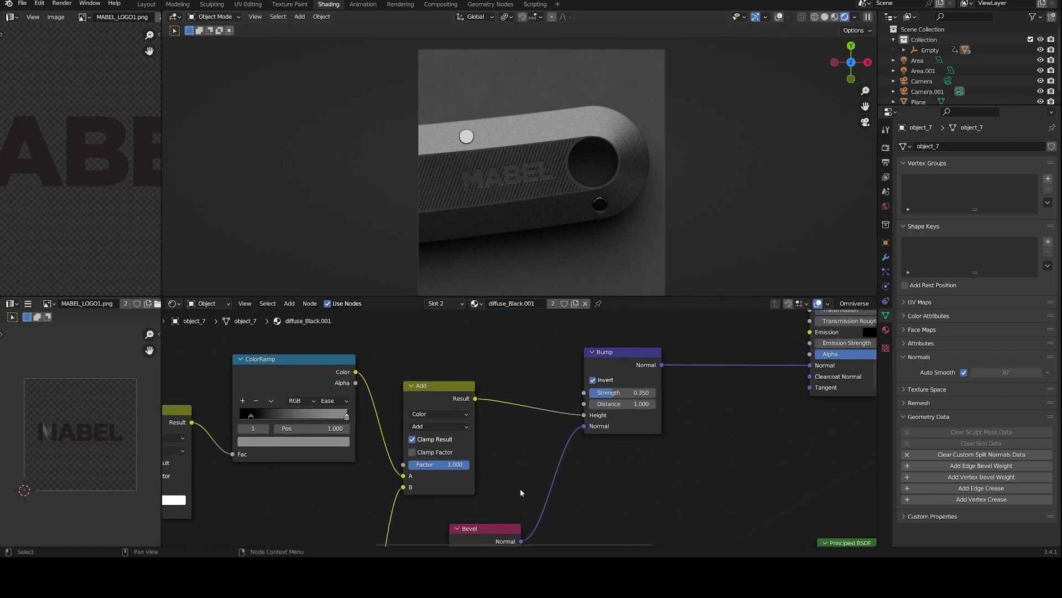
left_click(593, 380)
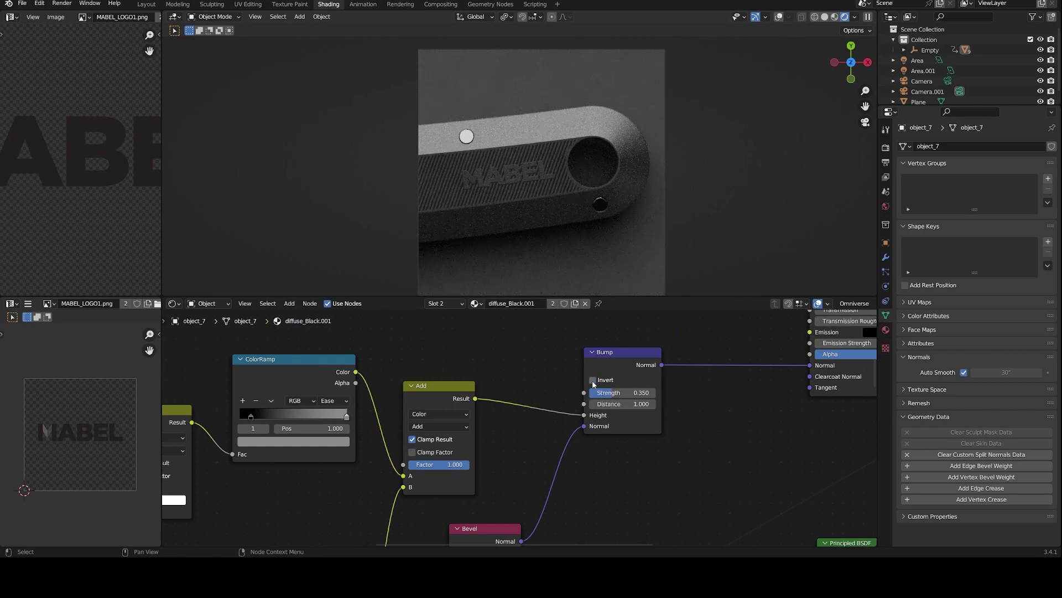
left_click(593, 380)
left_click(593, 380)
left_click(592, 380)
- Examine how the MABEL_LOGO1.png texture's Alpha feeds both the bump's Add node and the Mix Shader
scroll(716, 431, "down", 2)
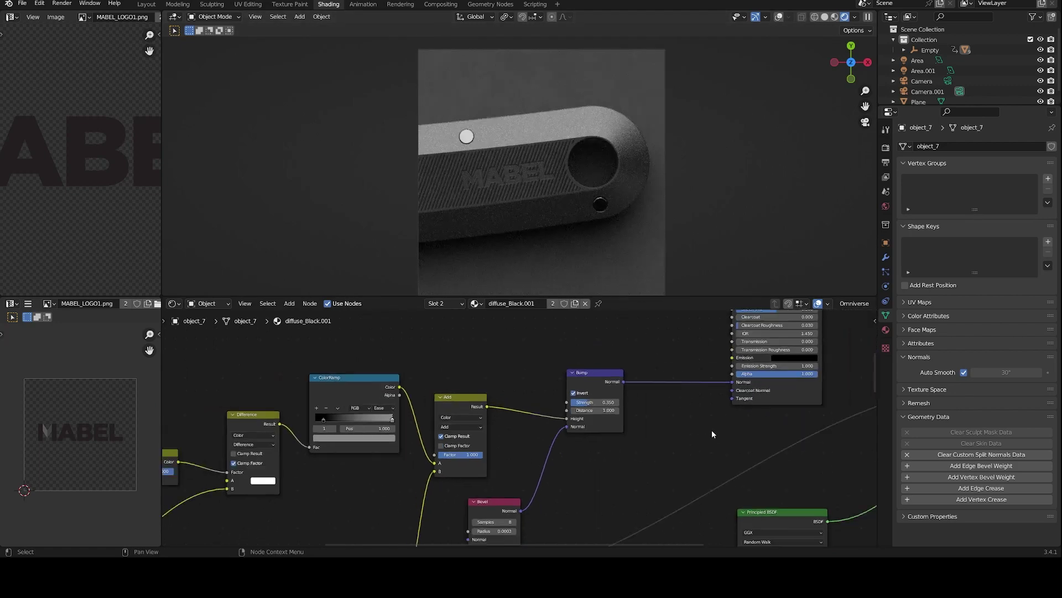
middle_click_drag(712, 447, 532, 405)
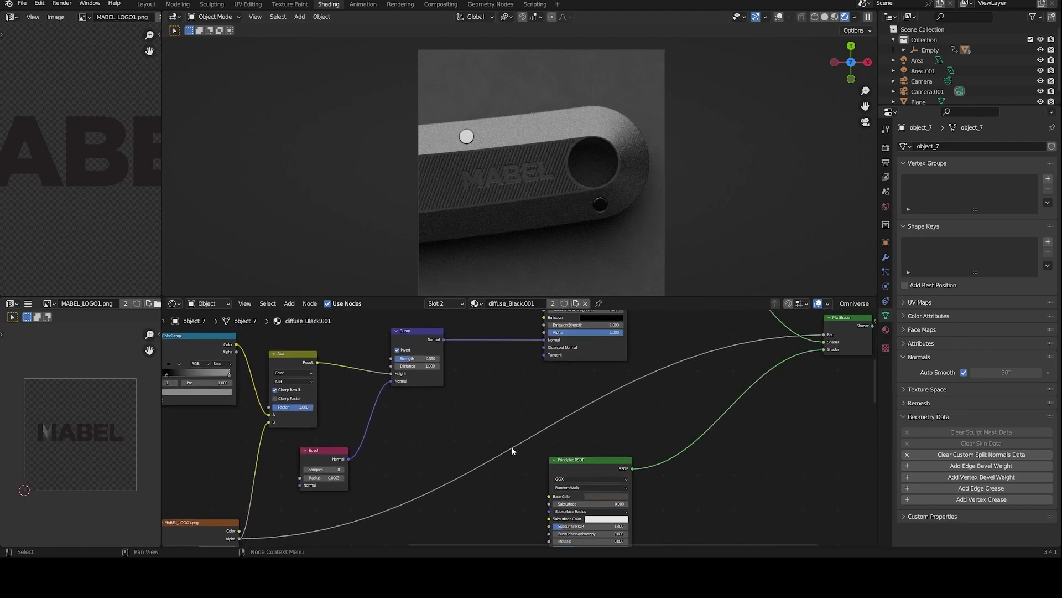
middle_click_drag(513, 447, 610, 501)
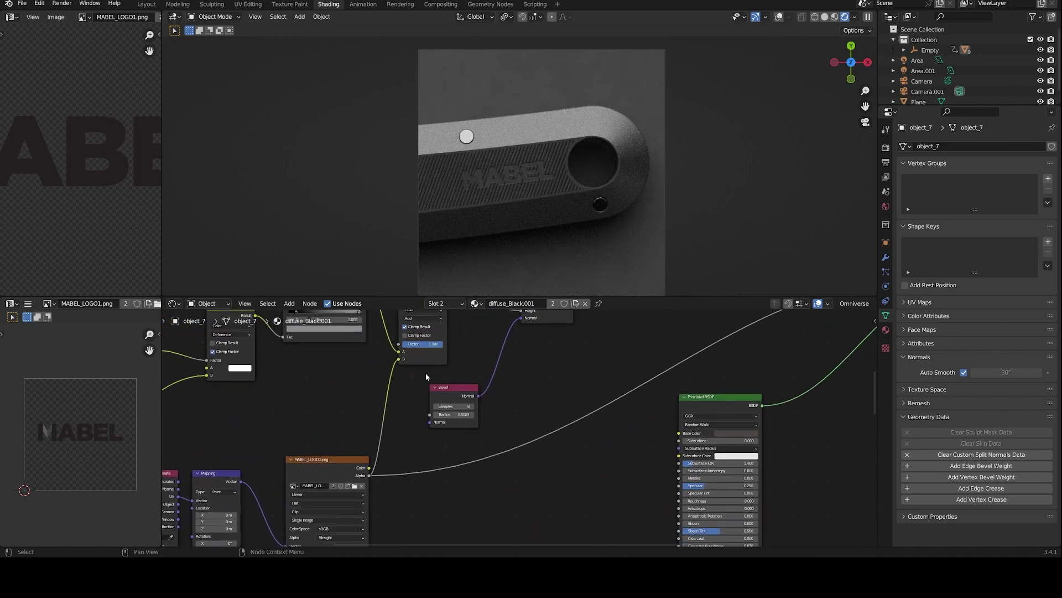
middle_click_drag(426, 373, 516, 438)
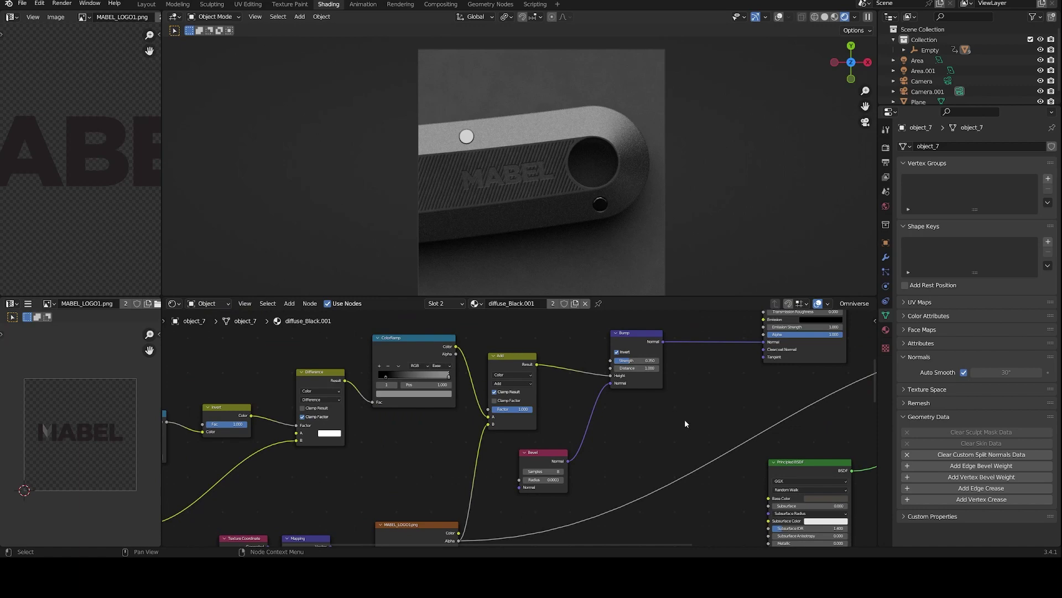
middle_click_drag(589, 409, 581, 371)
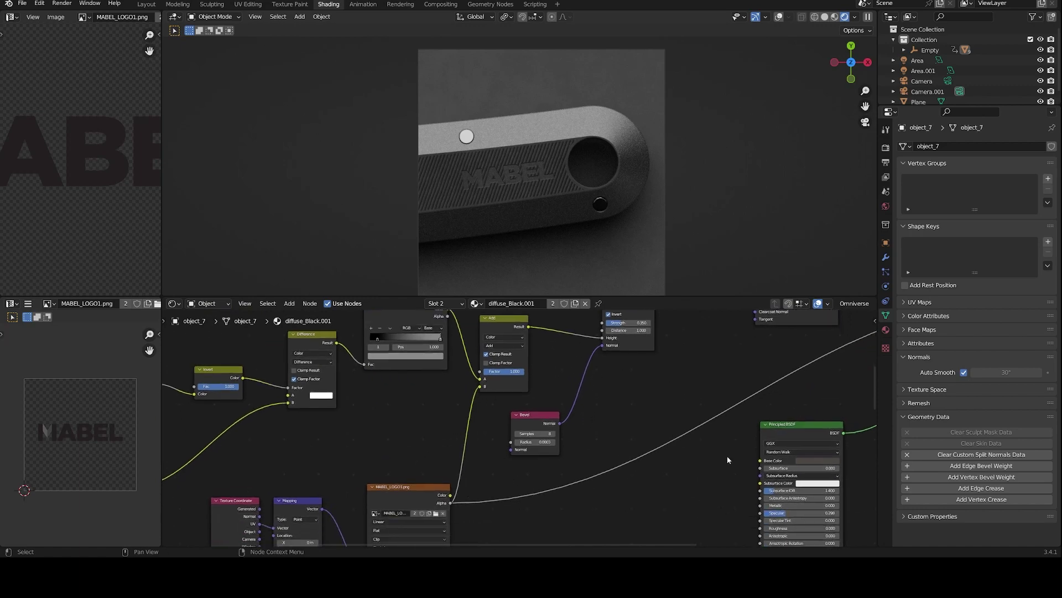
middle_click_drag(727, 456, 684, 464)
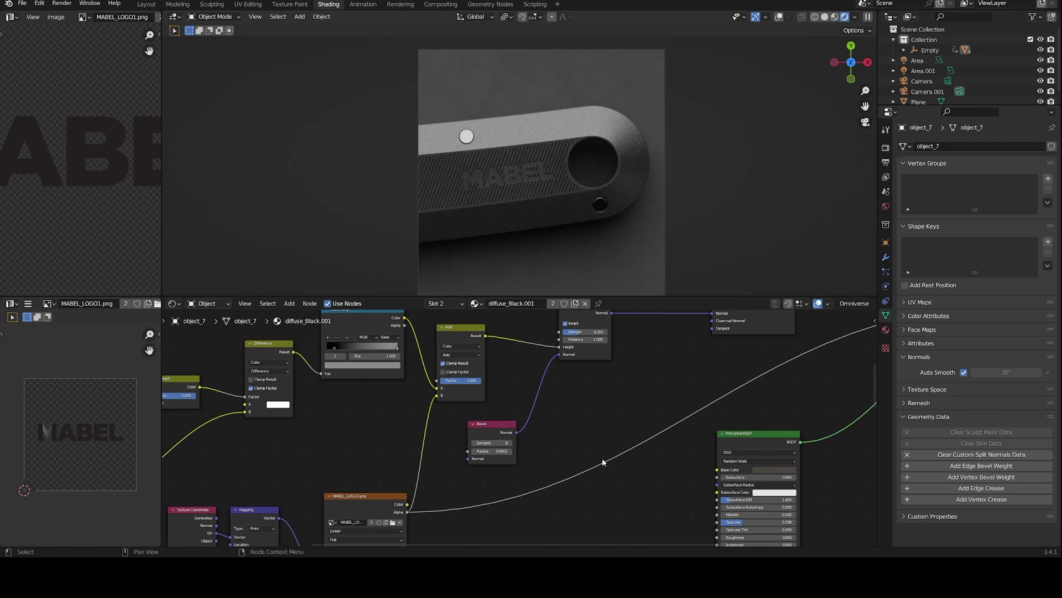
scroll(602, 462, "down", 1)
middle_click_drag(657, 475, 557, 422)
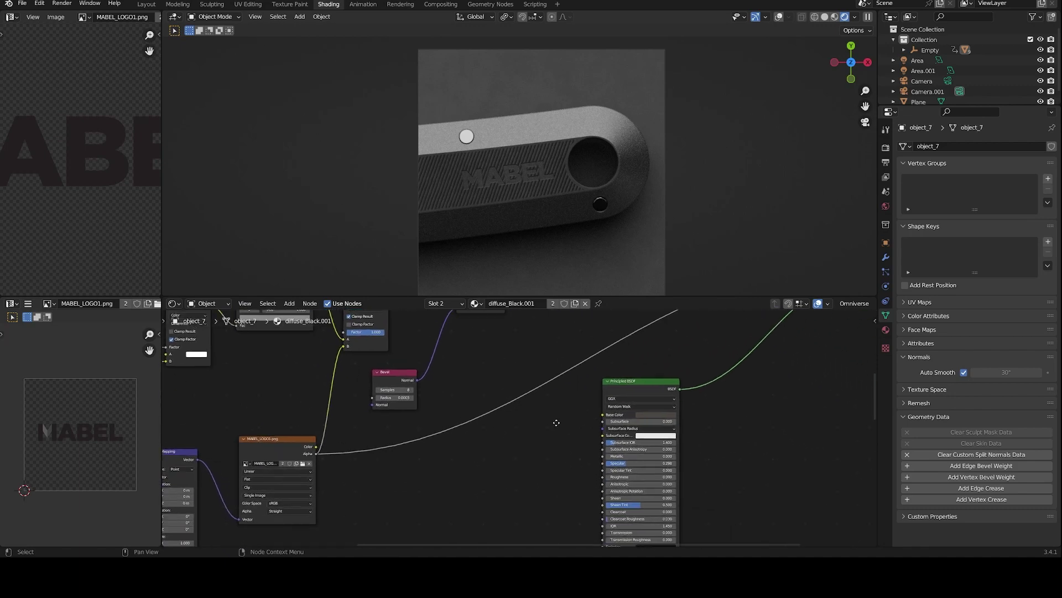
middle_click_drag(368, 444, 470, 418)
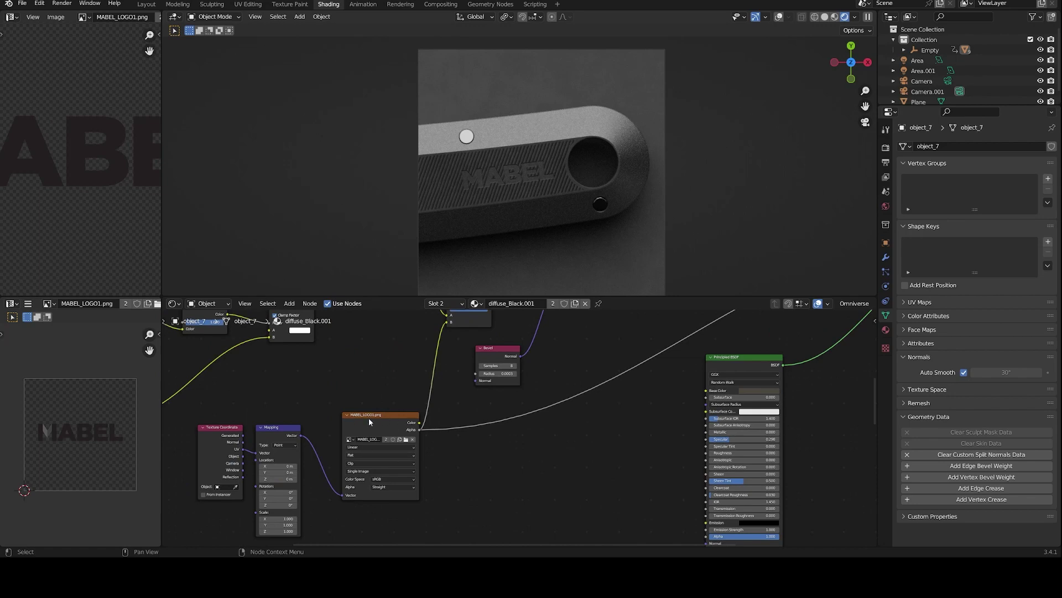
middle_click_drag(559, 434, 418, 491)
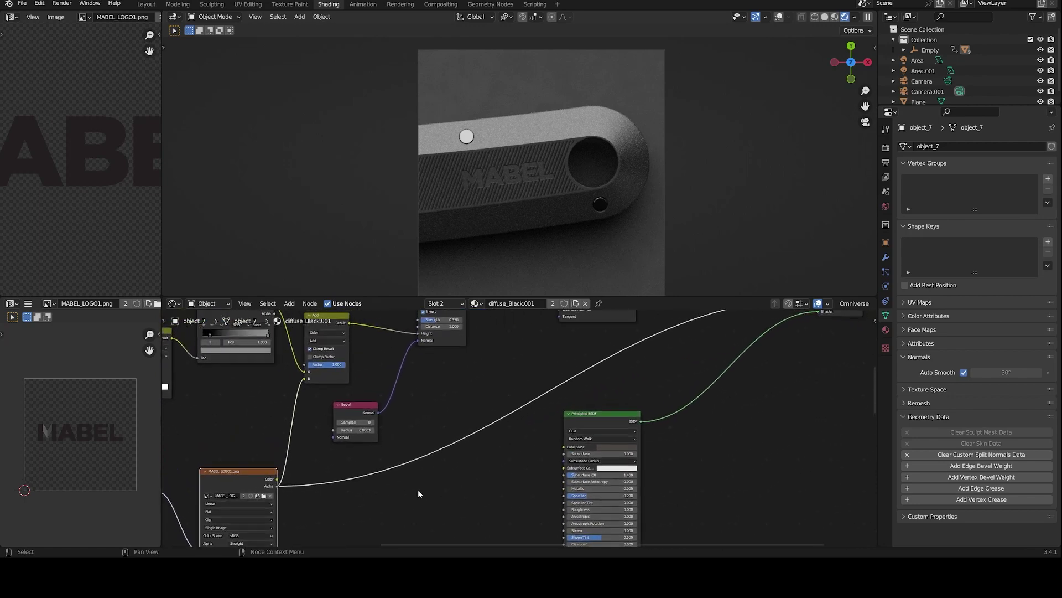
- Connect the Mix Shader's output to the Surface input of the Material Output
scroll(473, 463, "down", 1)
middle_click_drag(523, 462, 415, 518)
middle_click_drag(611, 427, 429, 516)
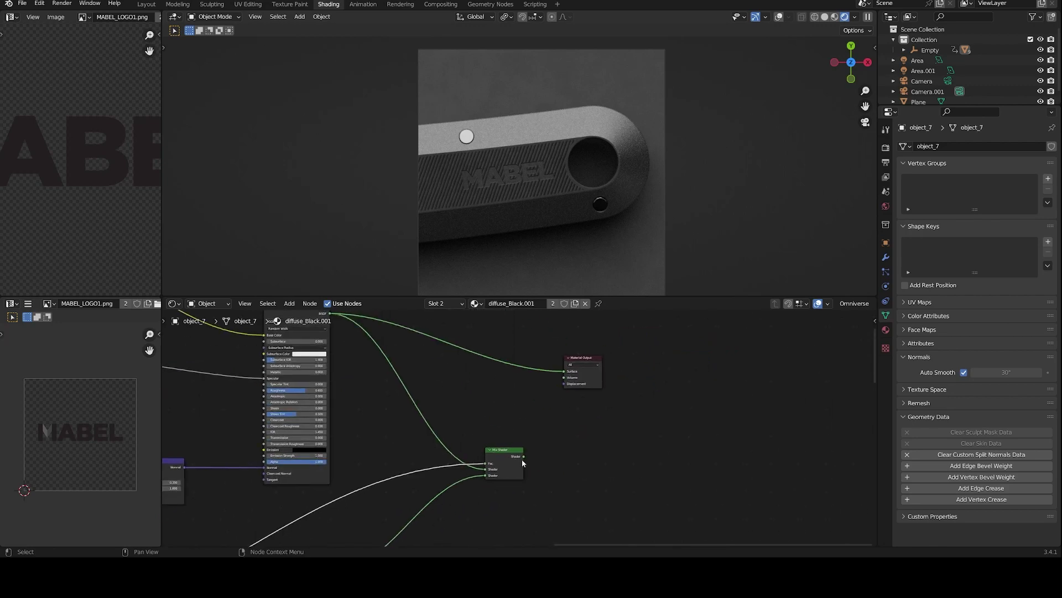
left_click_drag(523, 456, 566, 374)
- Add a trial Principled BSDF node beside the existing lower one, and delete it again
middle_click_drag(569, 527, 655, 378)
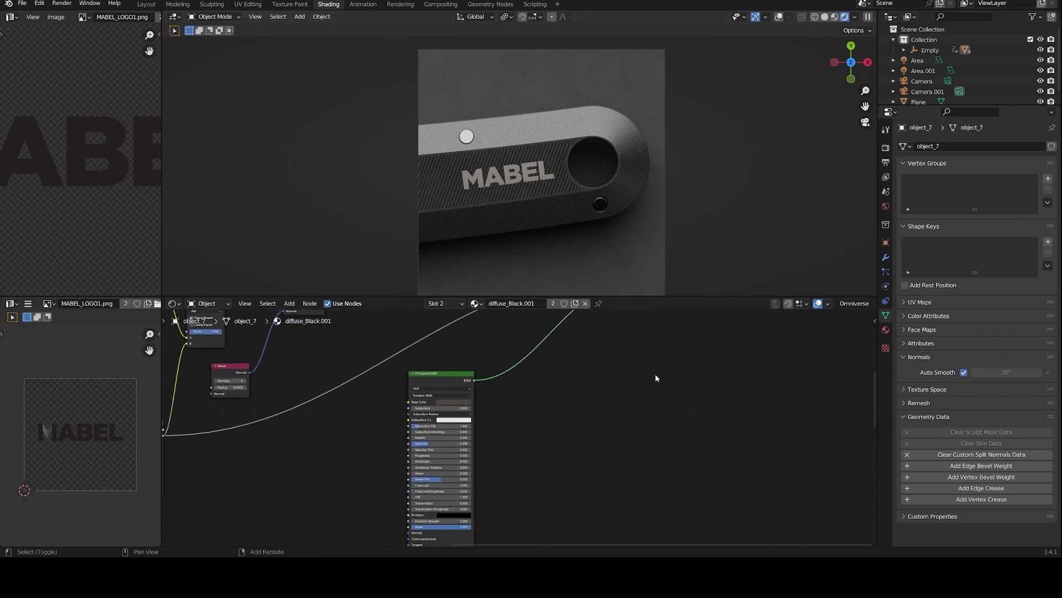
key("shift+a")
left_click(656, 374)
type("pr")
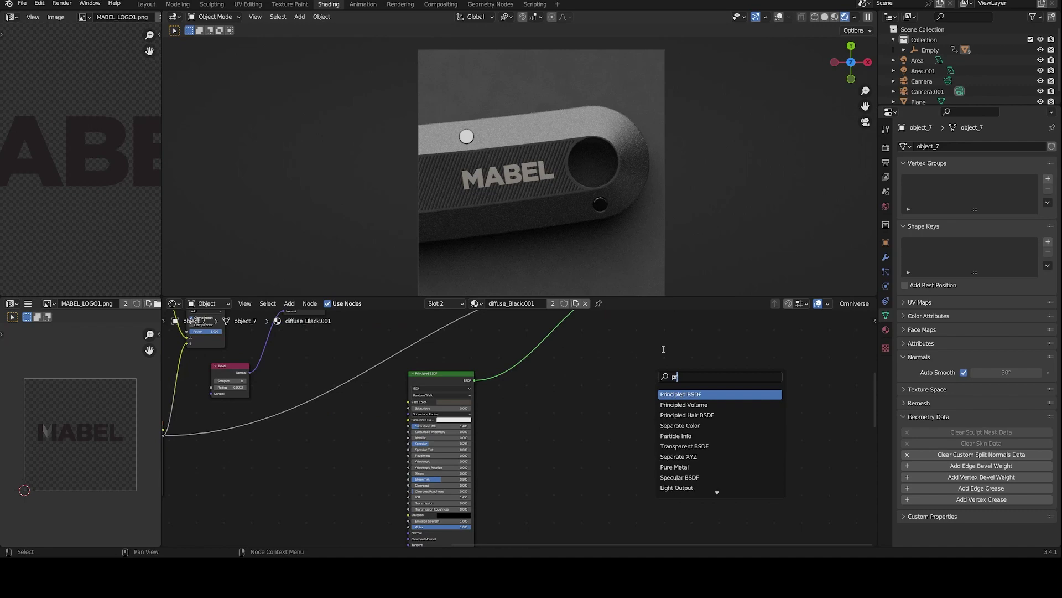
left_click(689, 394)
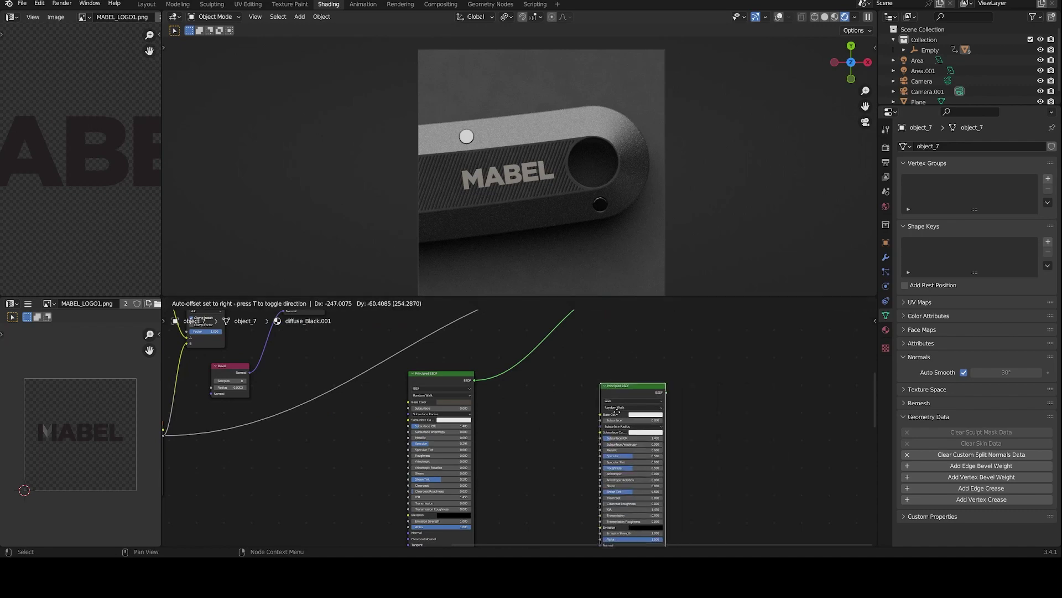
left_click(567, 407)
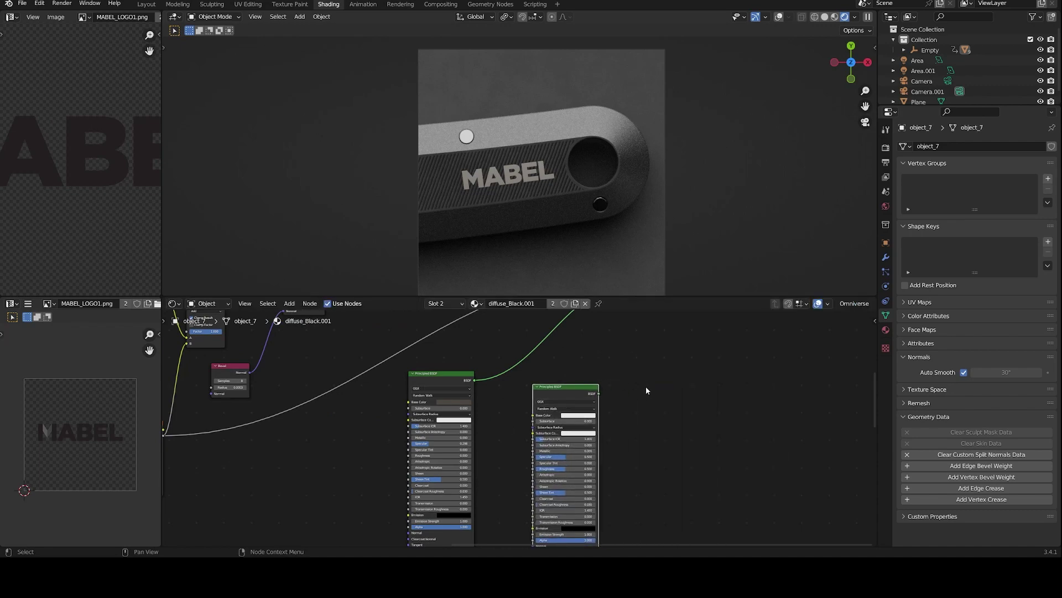
key("x")
- Add a second Mix Shader node directly below the existing Mix Shader
middle_click_drag(643, 387, 660, 476)
scroll(498, 426, "down", 3)
middle_click_drag(470, 393, 563, 545)
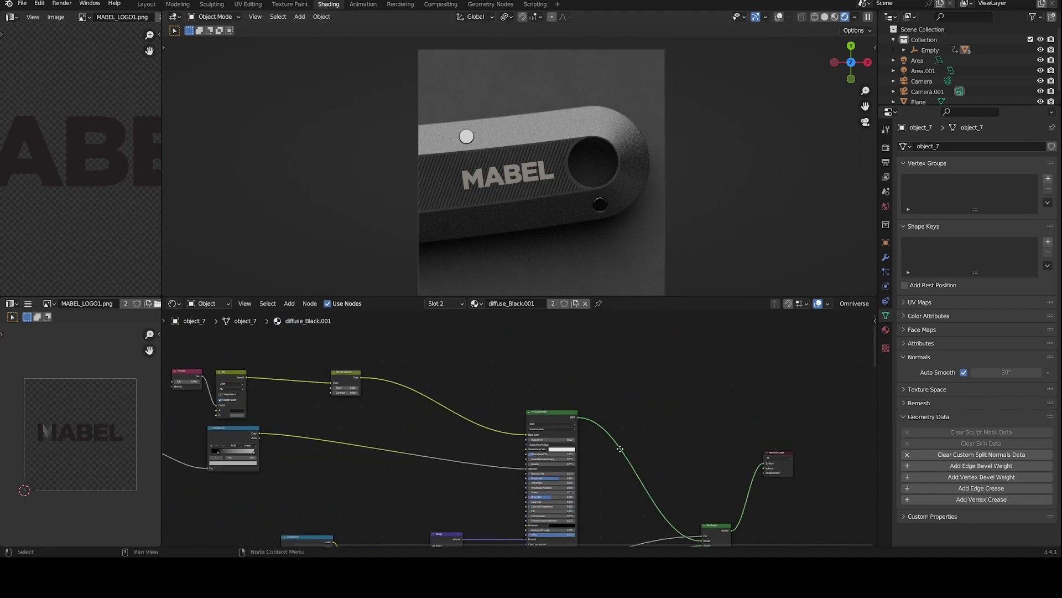
middle_click_drag(620, 449, 447, 309)
scroll(525, 387, "up", 4)
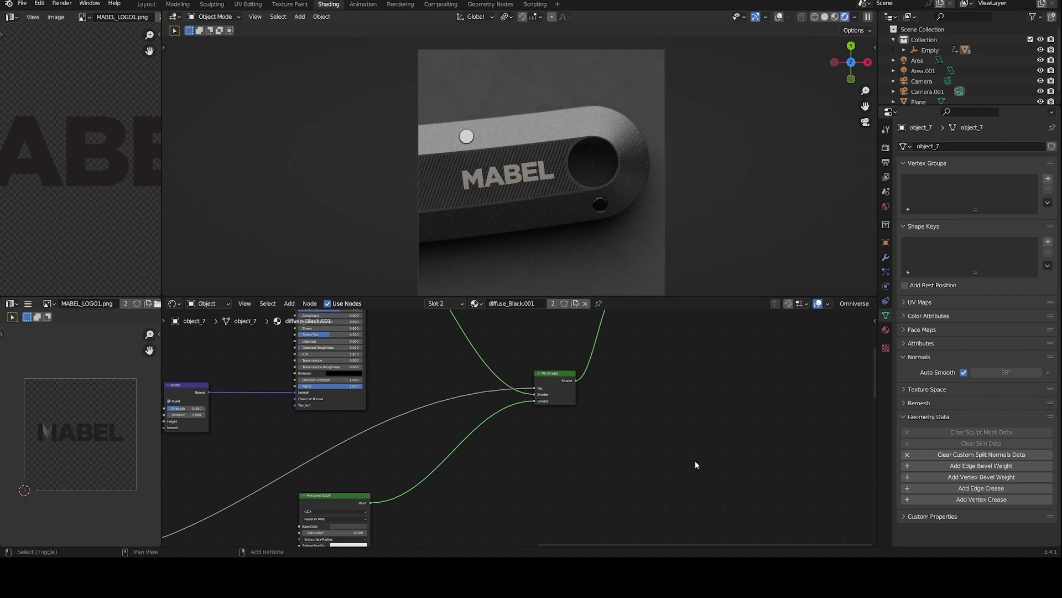
key("shift+a")
left_click(656, 440)
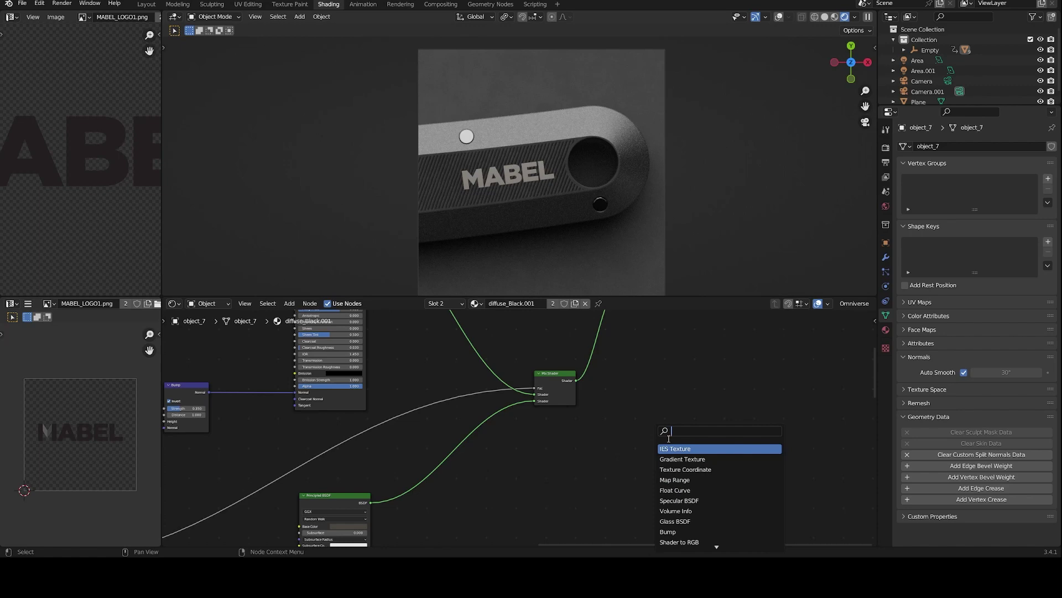
type("mix")
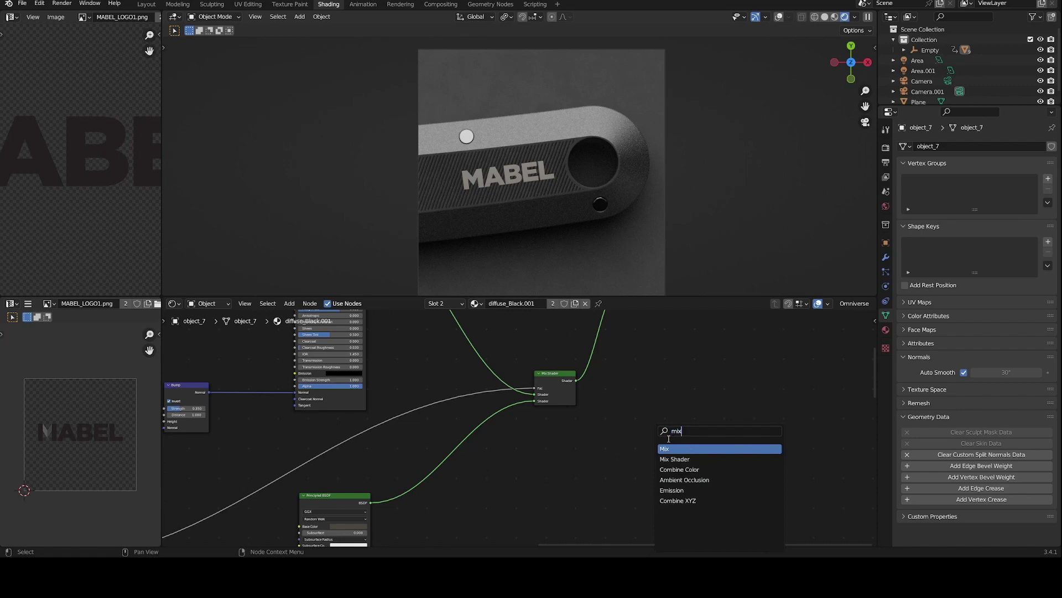
left_click(668, 460)
left_click(553, 453)
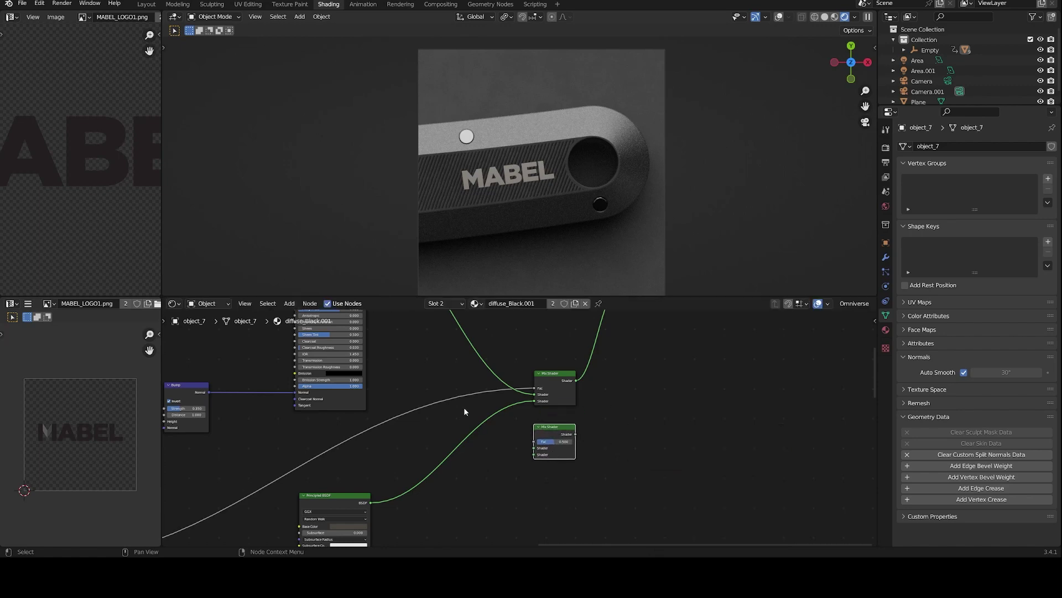
- Link the upper Principled BSDF to the new Mix Shader's first Shader input and the lower one to its second
middle_click_drag(382, 317, 493, 395)
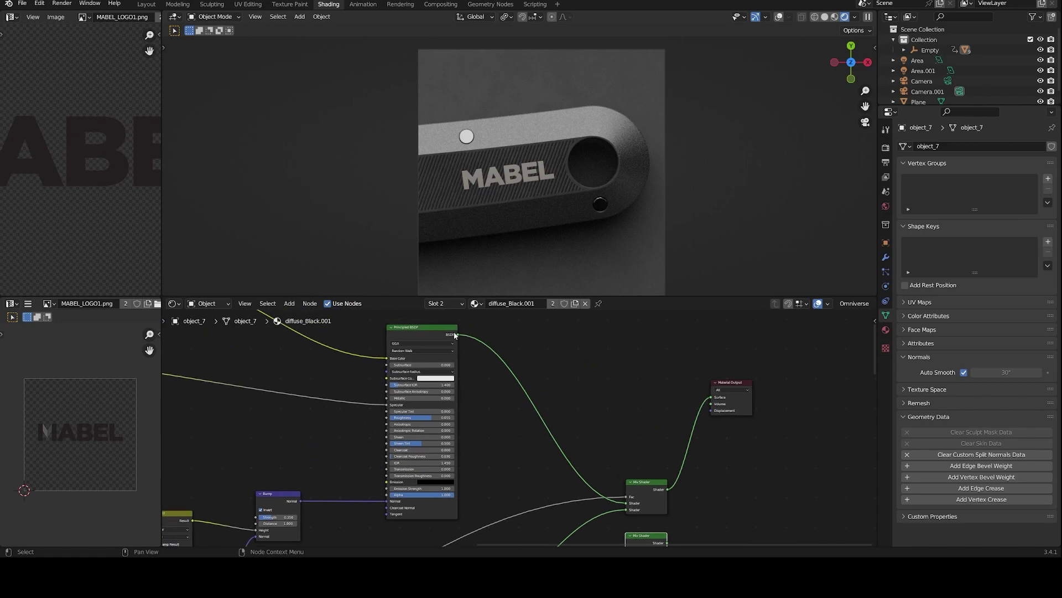
left_click_drag(458, 335, 637, 433)
middle_click_drag(730, 444, 707, 489)
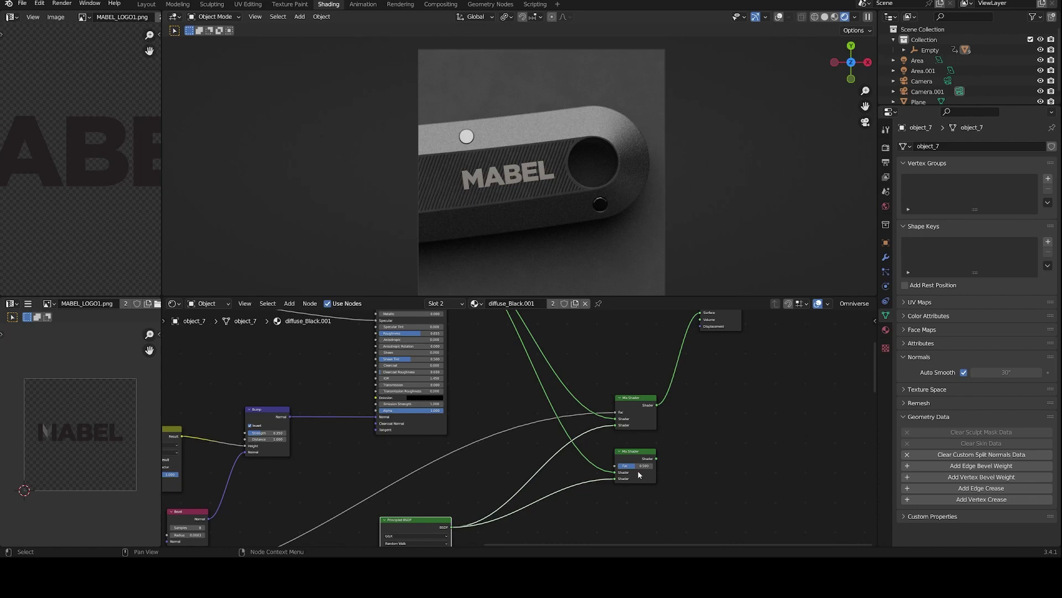
- Connect the logo texture's Alpha to the new Mix Shader's Fac and route that Mix Shader into the Material Output's Surface
middle_click_drag(585, 473, 705, 331)
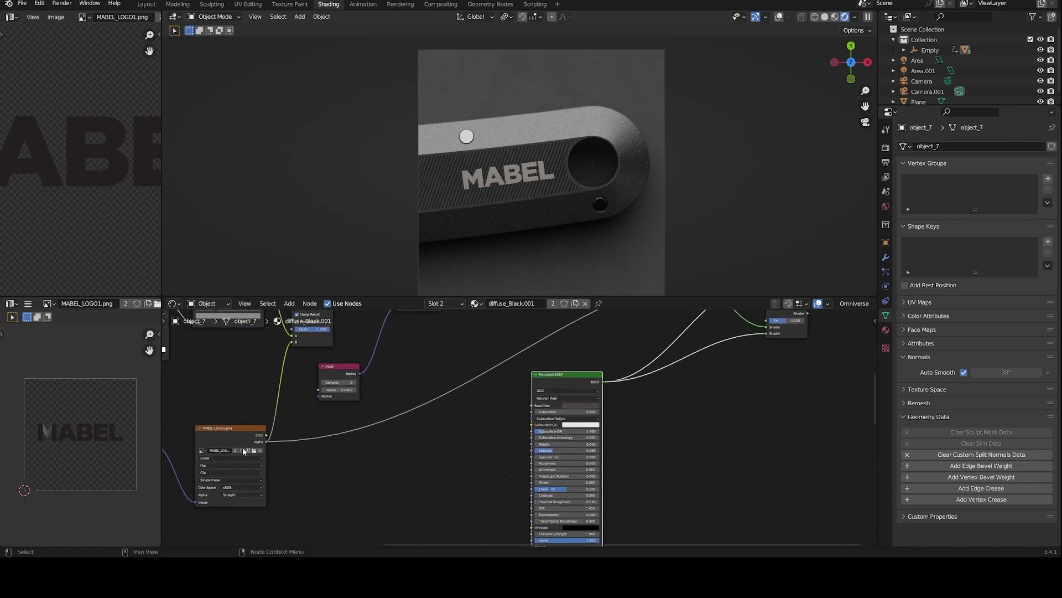
left_click_drag(267, 446, 766, 362)
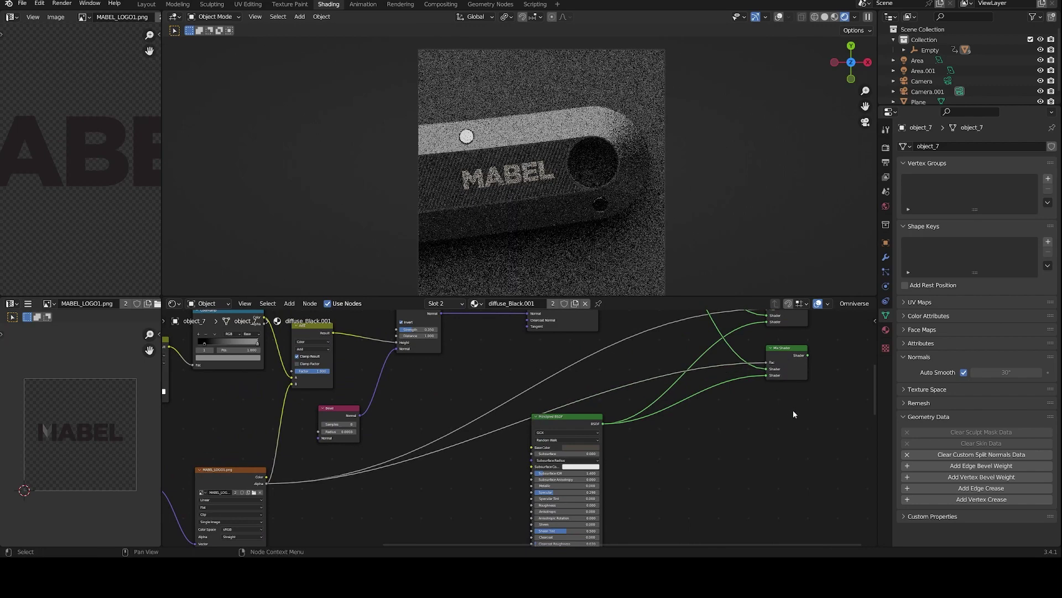
middle_click_drag(792, 409, 657, 430)
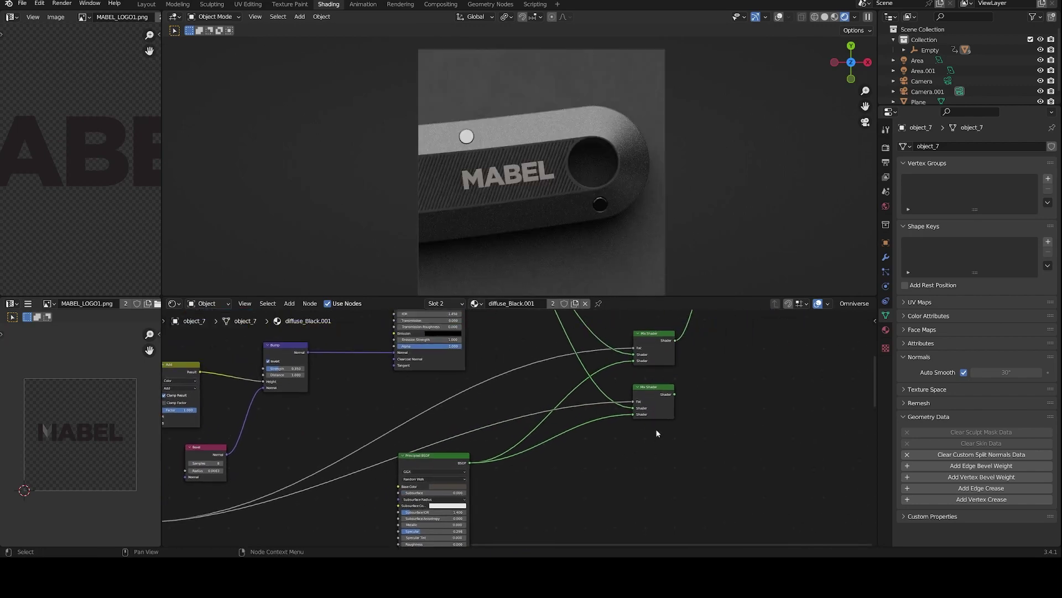
left_click(648, 393, "ctrl+shift")
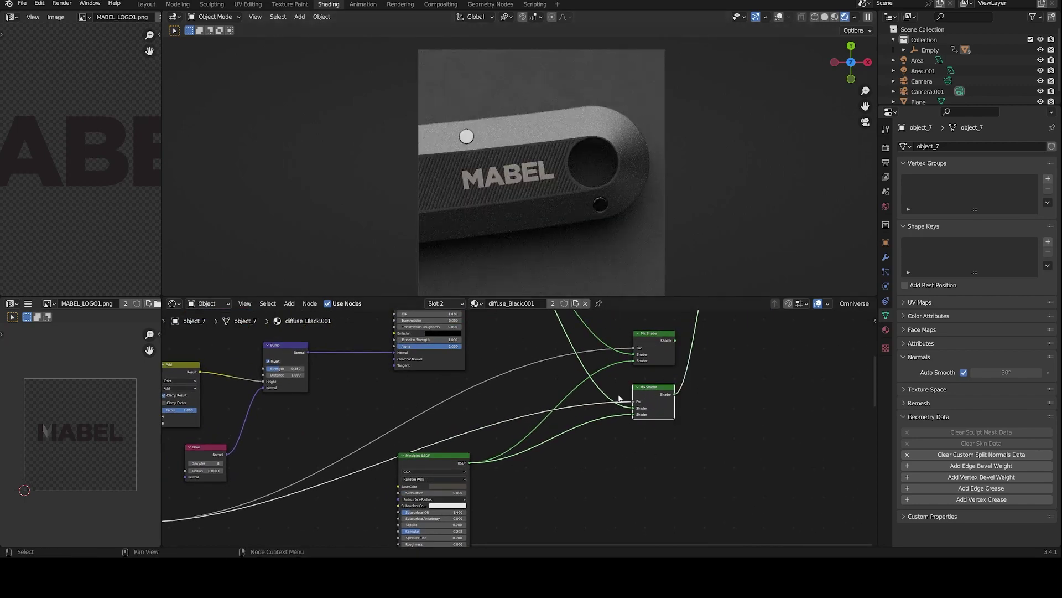
- Show the viewport overlays and select all of object_7's geometry in Edit Mode to display its UV layout over the logo image
middle_click_drag(355, 446, 432, 424)
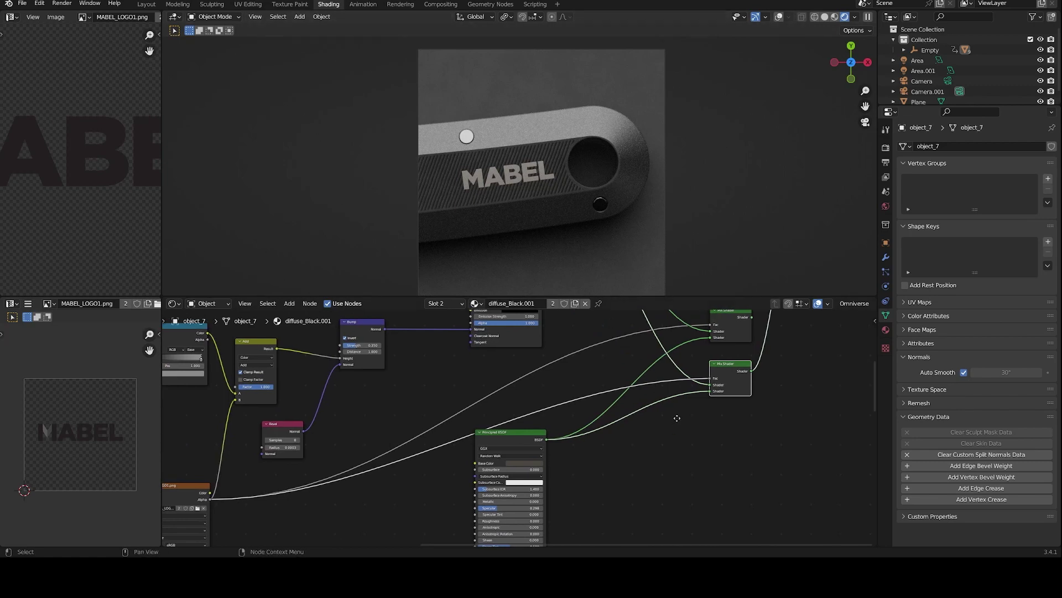
middle_click_drag(712, 364, 513, 437)
middle_click_drag(631, 381, 640, 431)
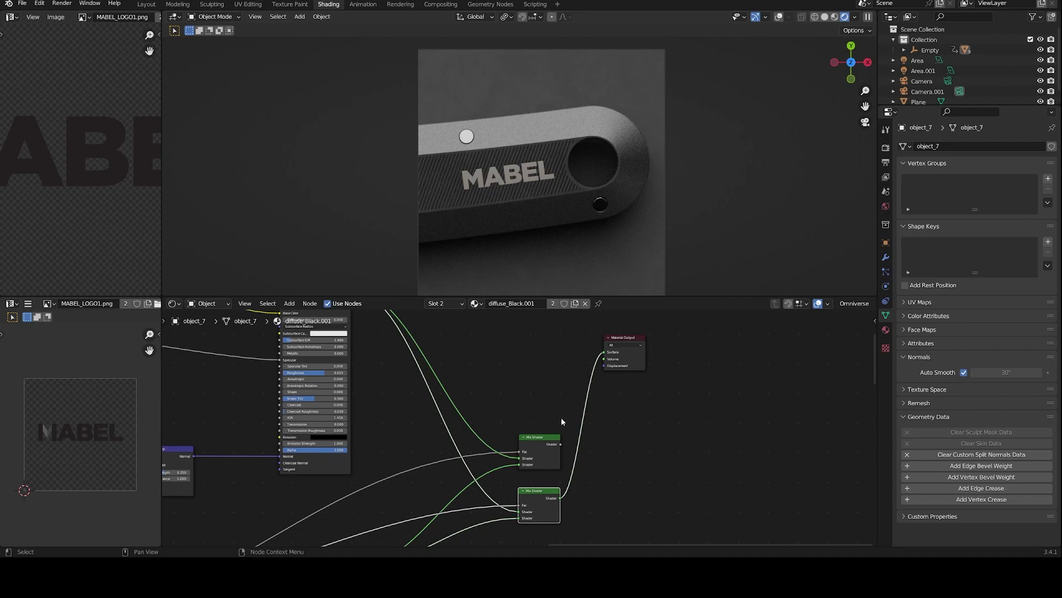
middle_click_drag(635, 466, 676, 446)
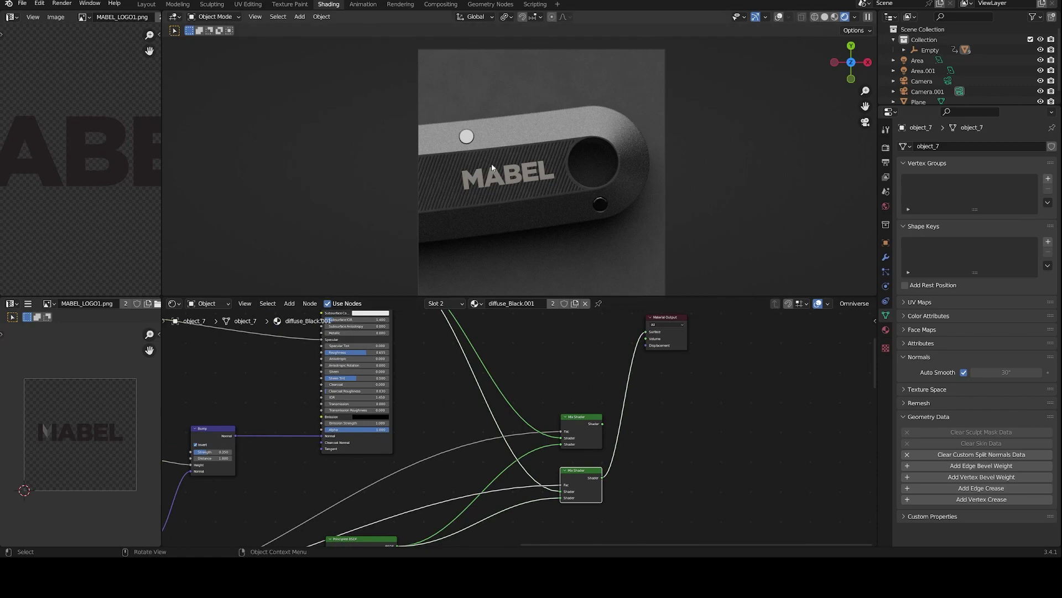
left_click(780, 16)
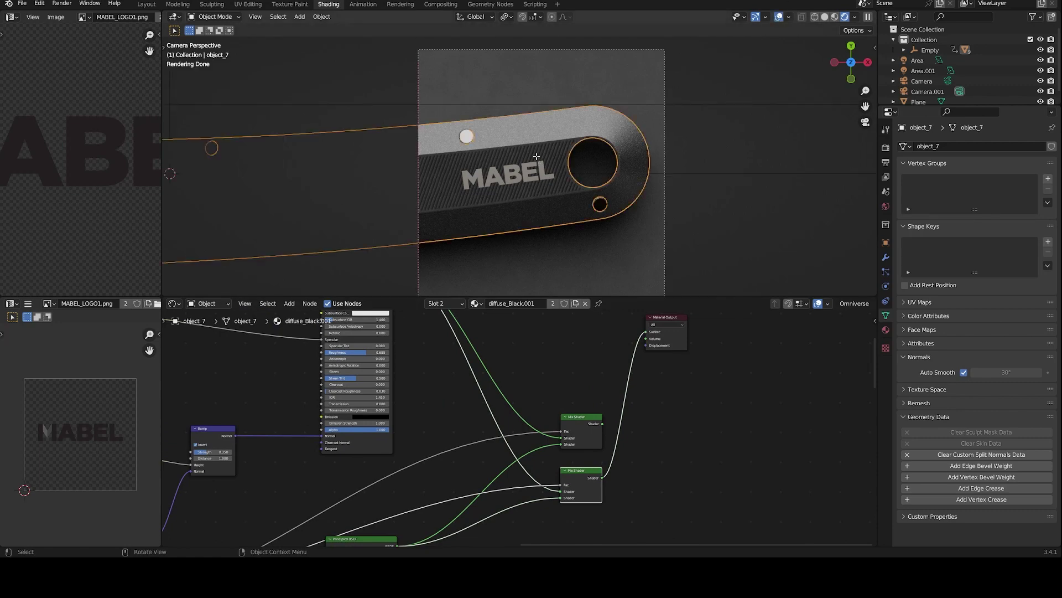
key("Tab")
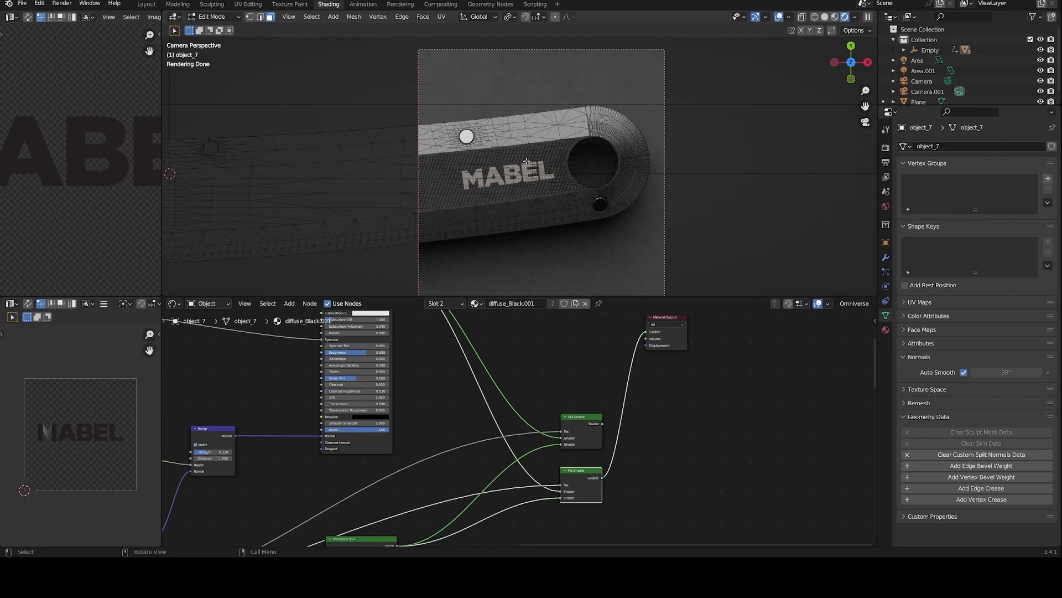
key("a")
scroll(61, 151, "down", 3)
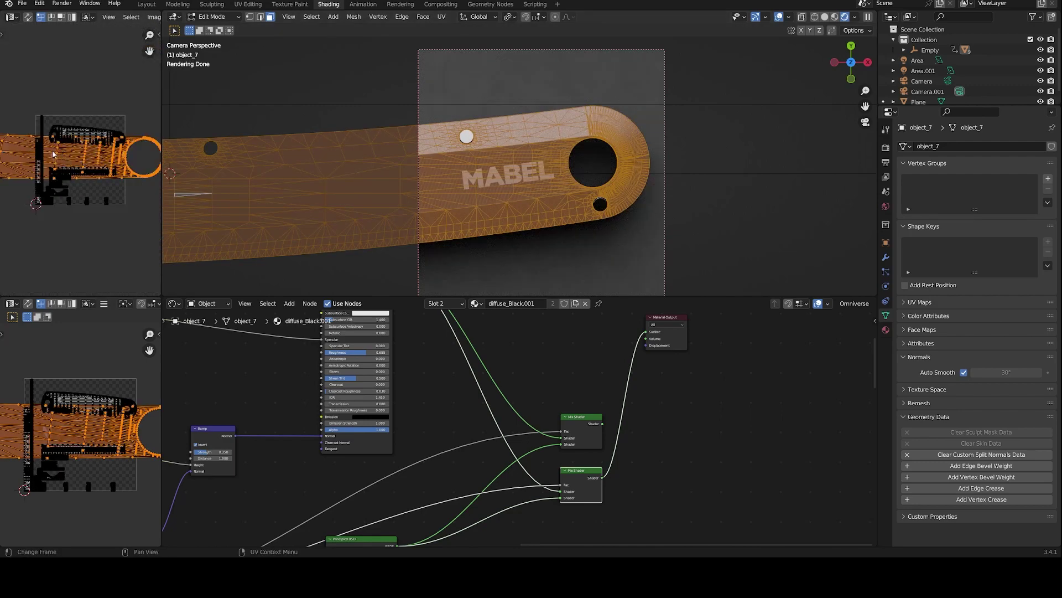
scroll(88, 185, "down", 4)
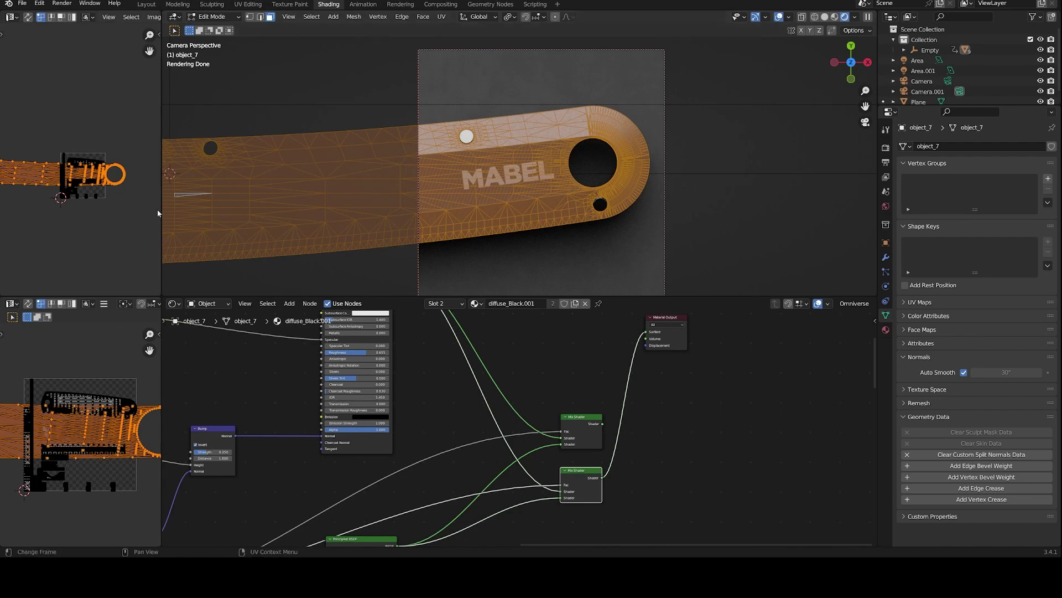
- Select only the recessed panel's faces around the MABEL logo on object_7, using Select Linked delimited by UVs
middle_click_drag(100, 215, 162, 215)
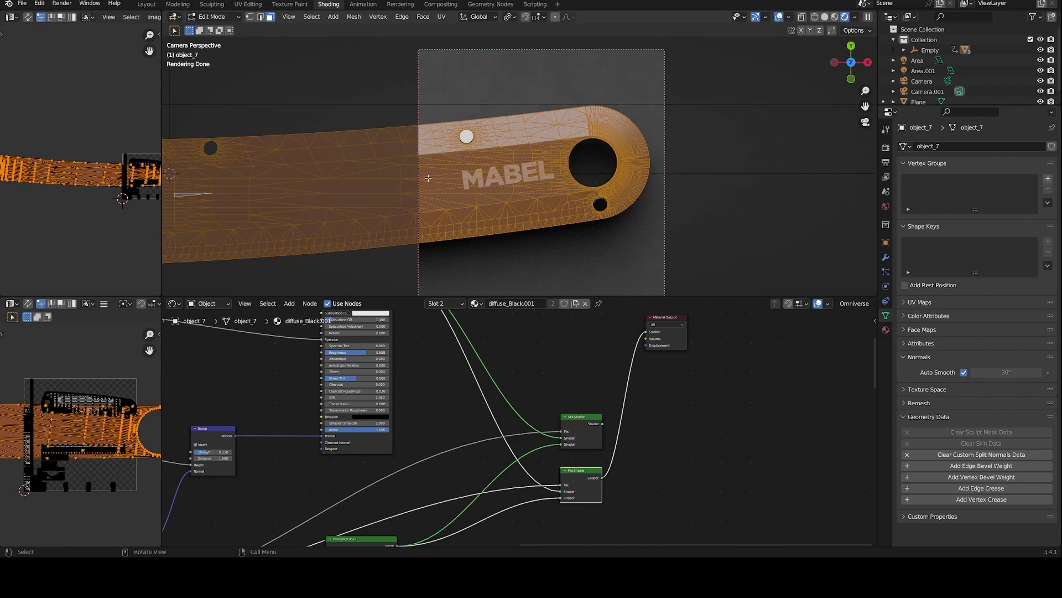
left_click(447, 185)
key("l")
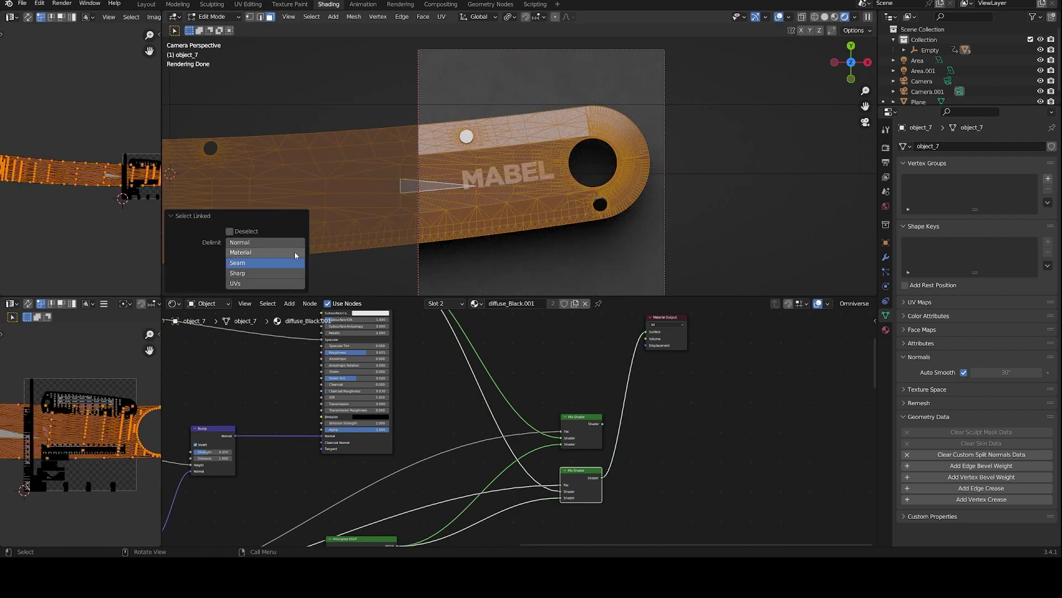
left_click(277, 284)
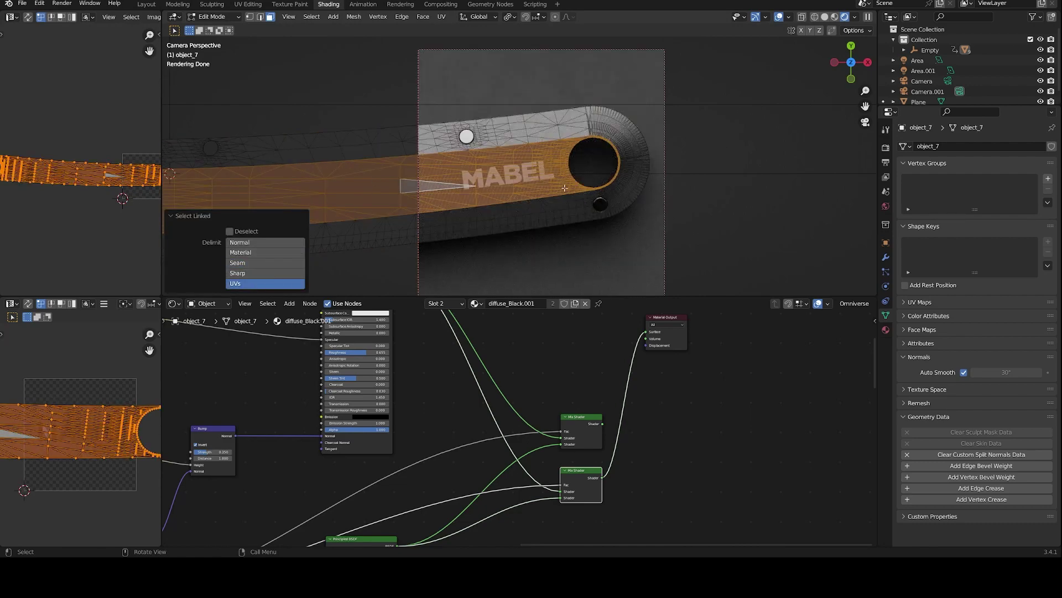
- Examine the recessed panel's UV placement over the MABEL logo image and return object_7 to Object Mode
middle_click_drag(111, 194, 84, 194, "shift")
scroll(80, 186, "down", 3)
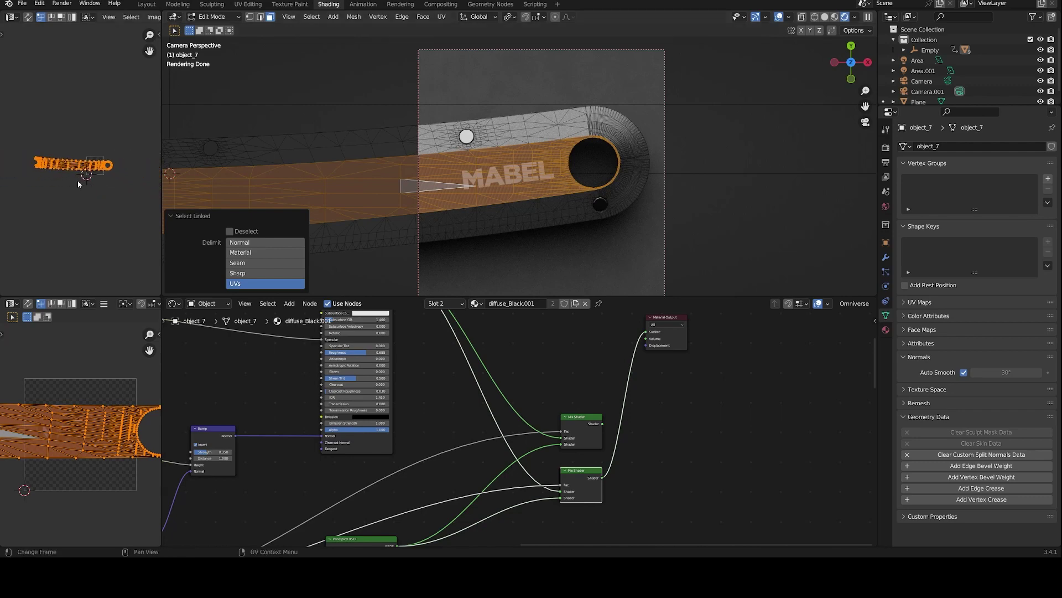
scroll(94, 191, "up", 5)
scroll(97, 193, "up", 4)
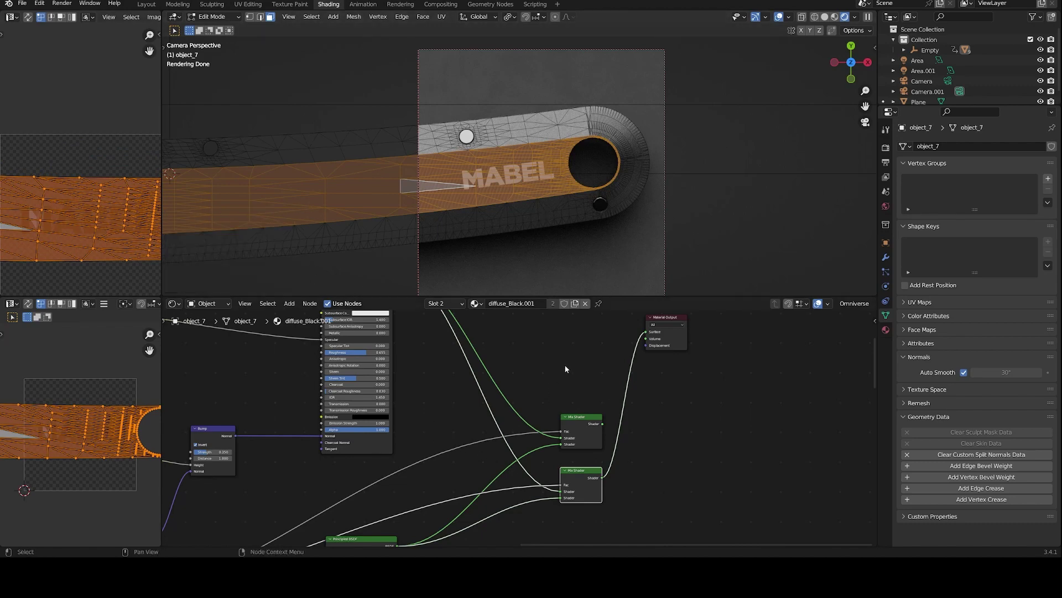
key("Tab")
left_click(538, 371)
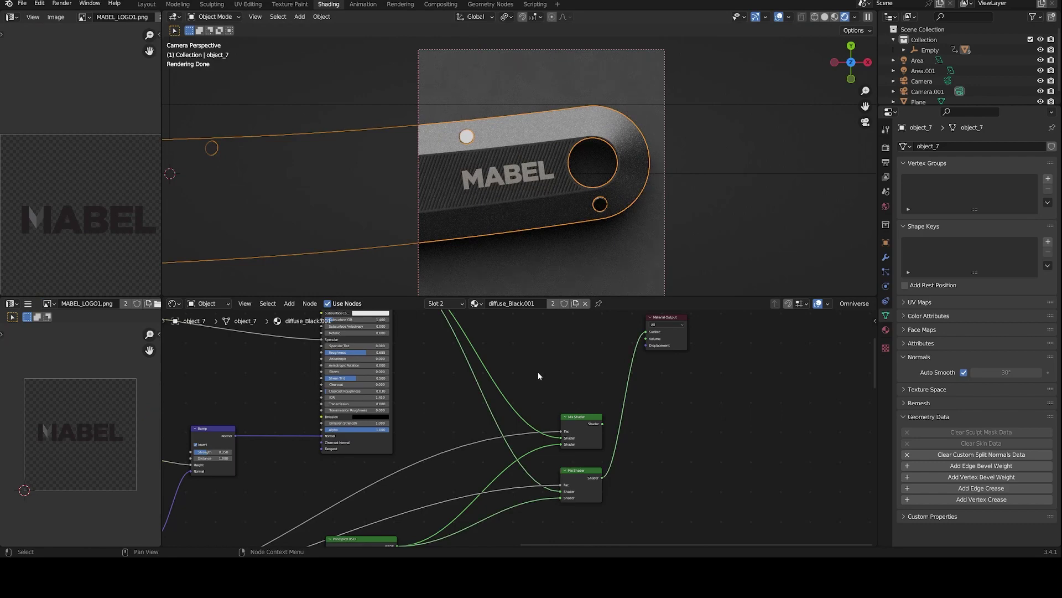